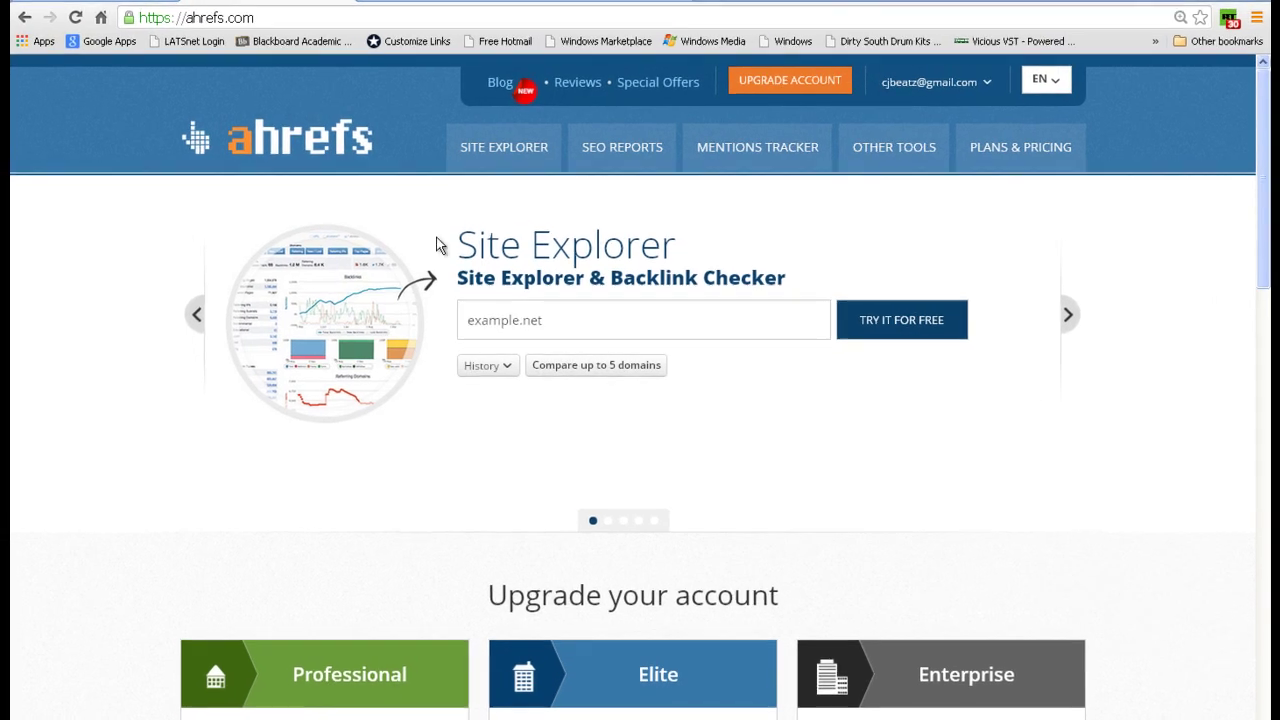
Step: Run a Site Explorer backlink check on cjbeatz.com and view its overview report
click(531, 327)
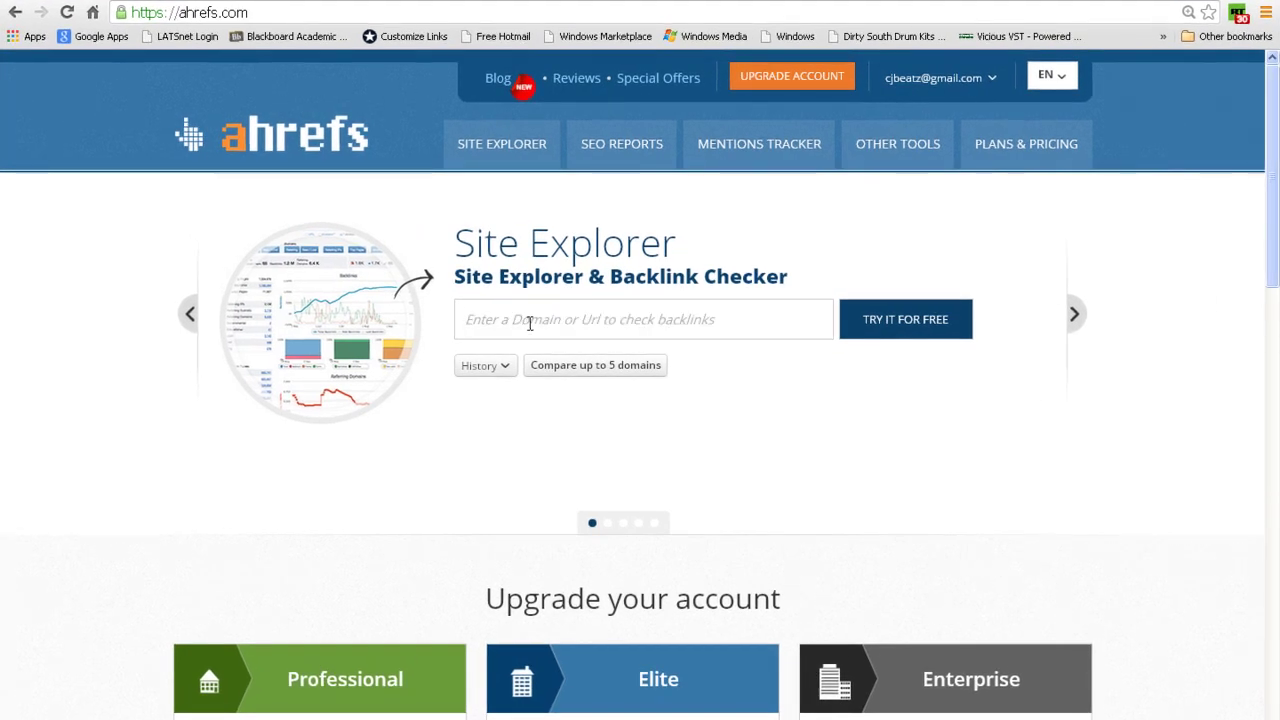
text(cjbeatz,)
key(BackSpace)
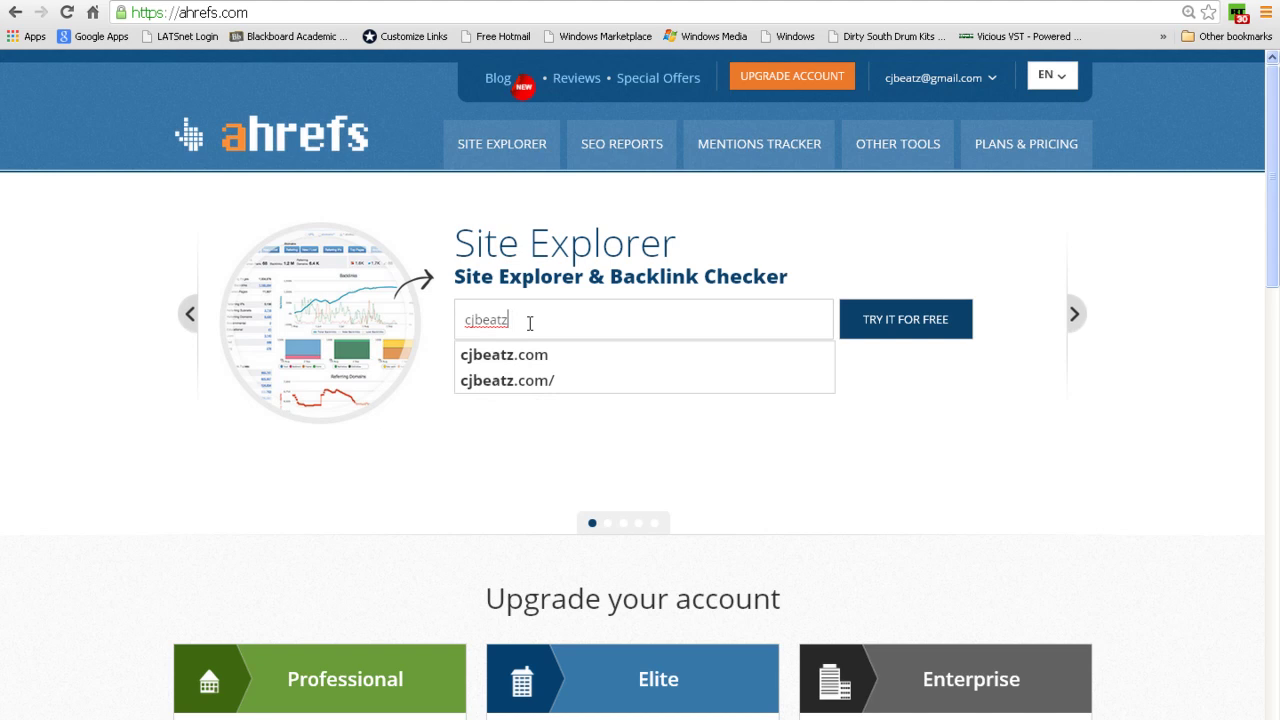
click(521, 362)
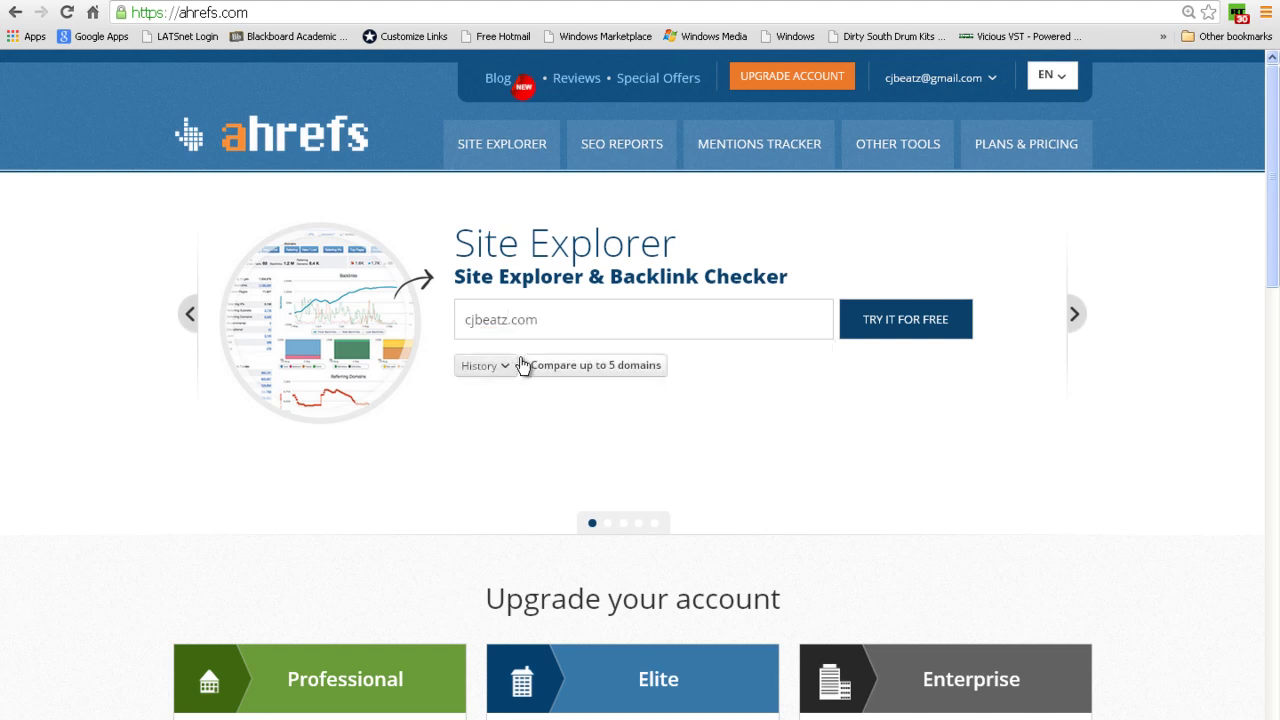
click(904, 327)
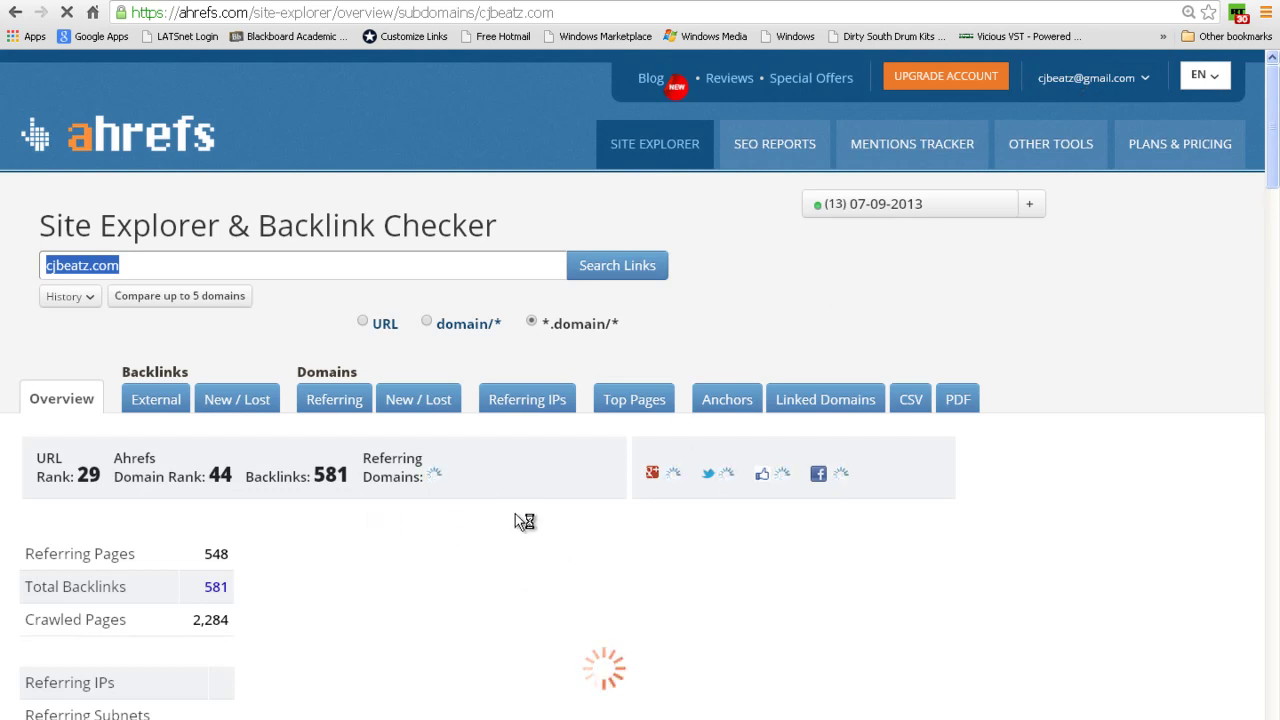
scroll(505, 510, down, 1)
scroll(505, 510, down, 1)
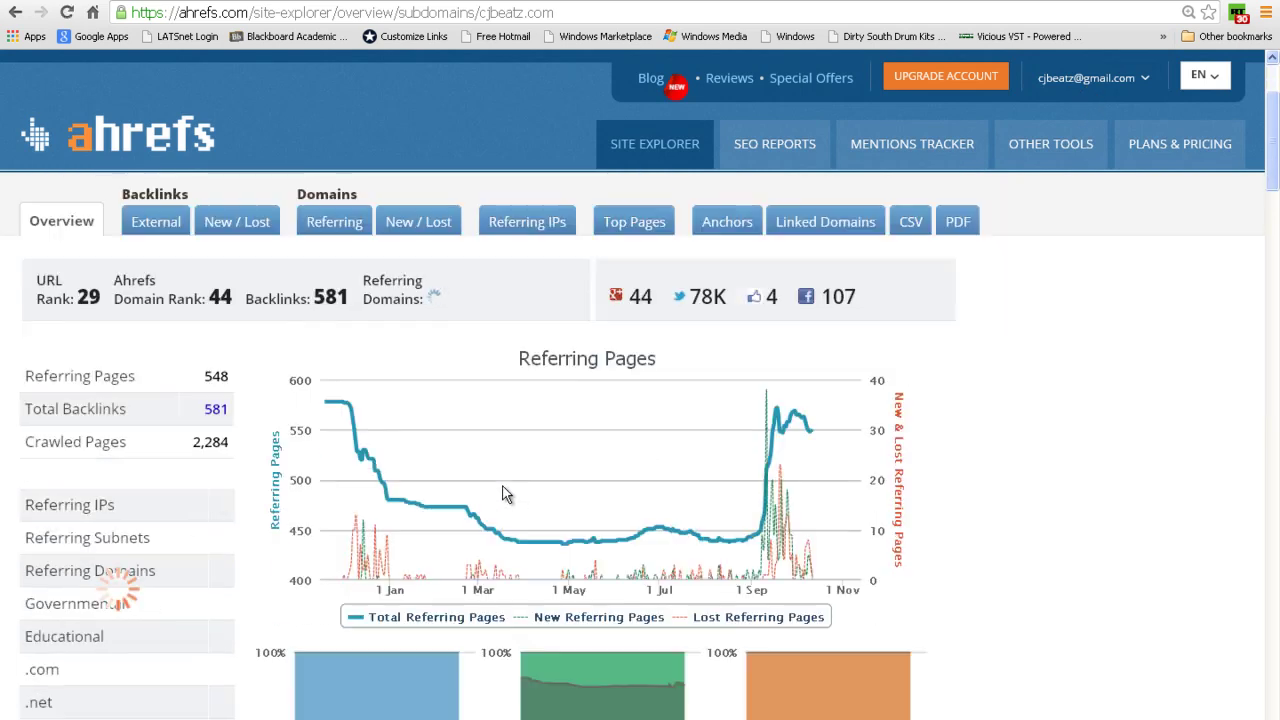
scroll(503, 493, up, 1)
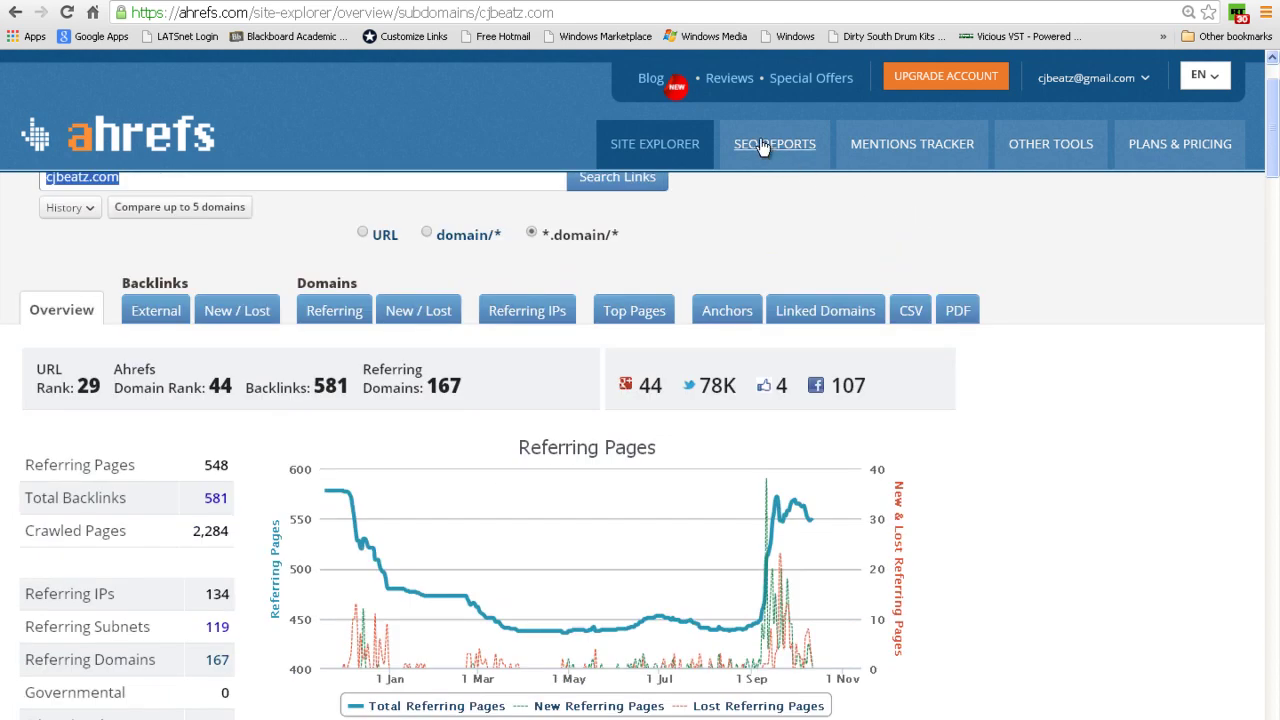
Step: Open the Special Offers page separately and review the annual prices of the Professional, Elite and Enterprise plans
right_click(811, 80)
click(811, 80)
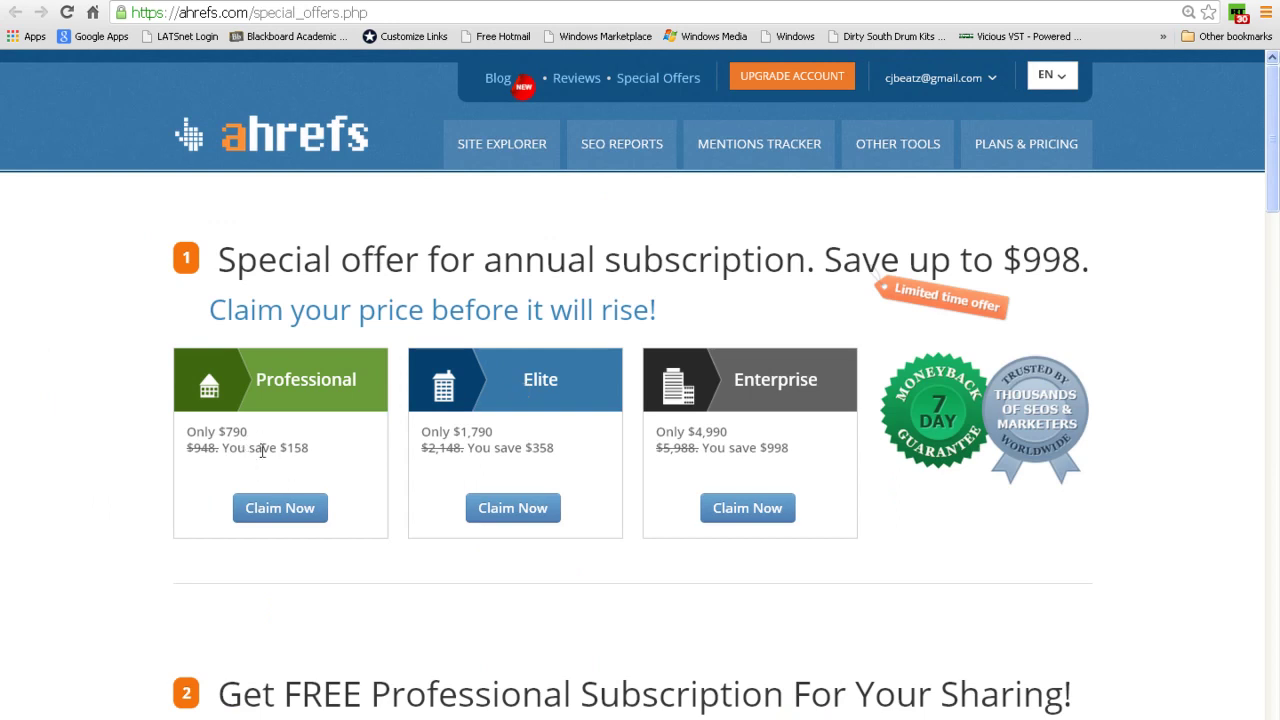
drag(218, 434, 256, 428)
drag(459, 432, 500, 432)
drag(695, 432, 737, 435)
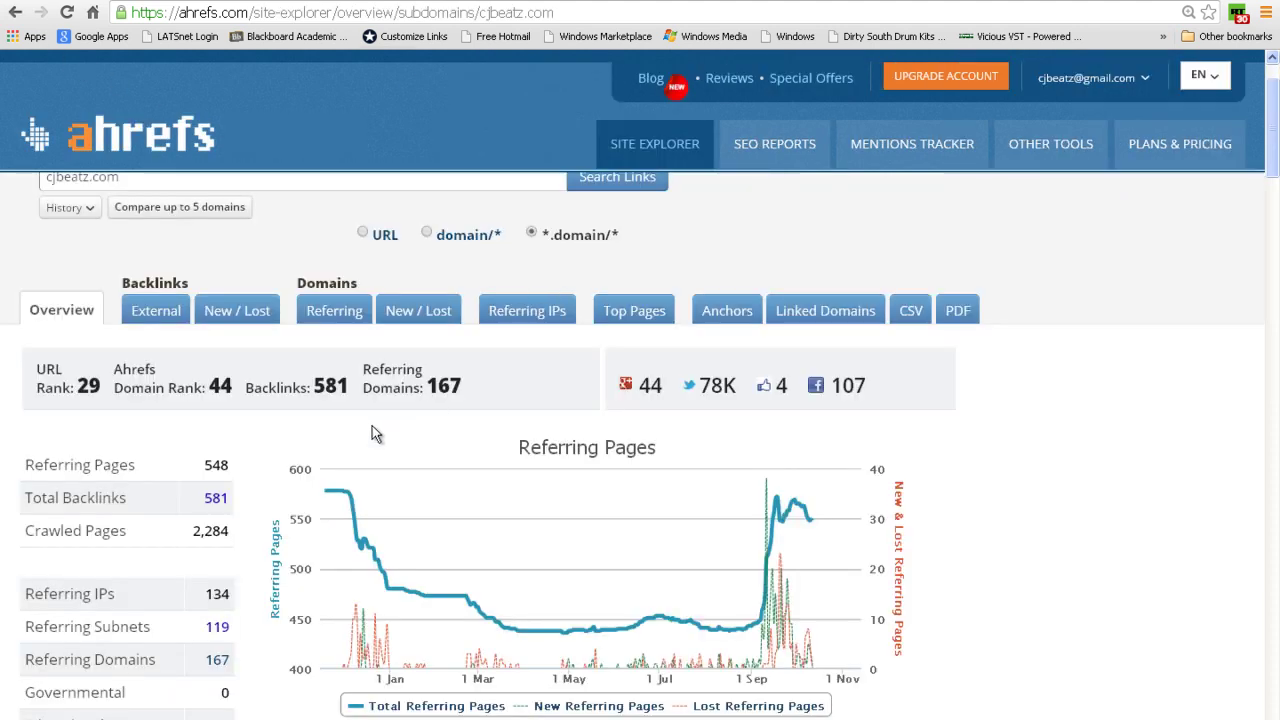
Step: Return to the cjbeatz.com overview and examine its backlinks and referring domains figures
scroll(372, 432, down, 1)
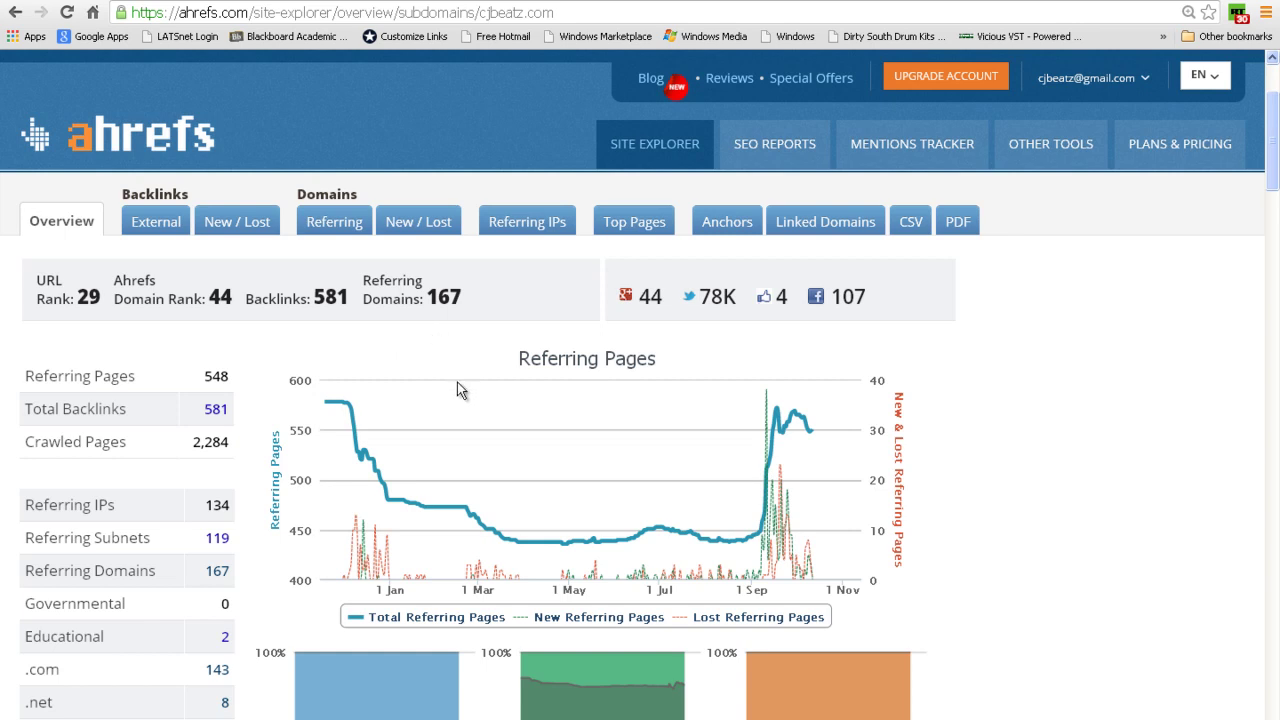
scroll(457, 382, down, 2)
scroll(457, 382, up, 1)
scroll(457, 382, up, 1)
drag(313, 298, 345, 296)
triple_click(345, 296)
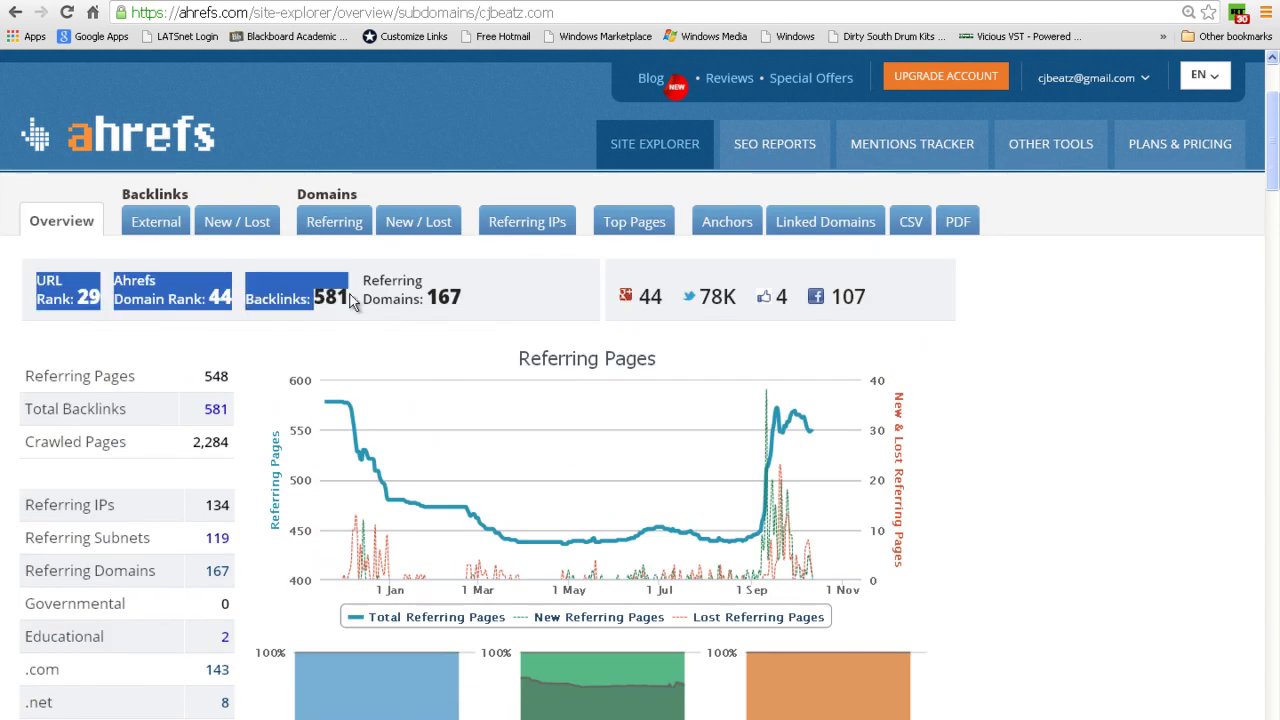
click(352, 302)
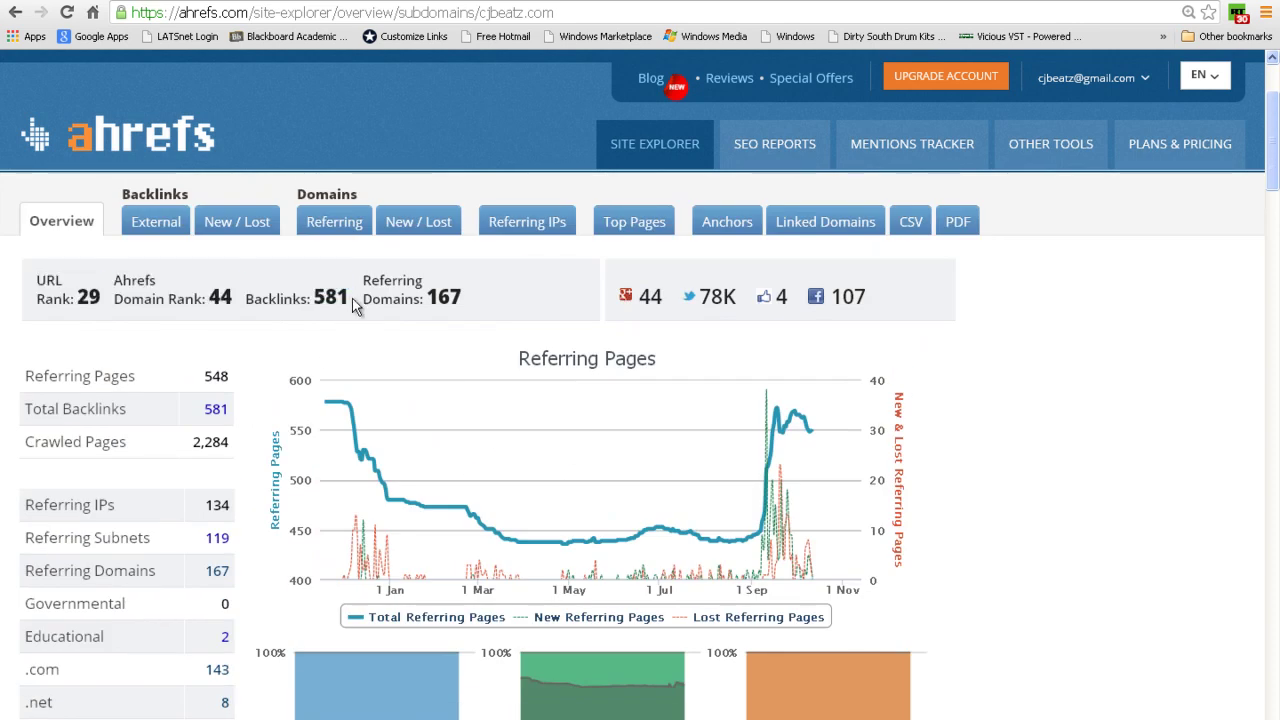
triple_click(440, 298)
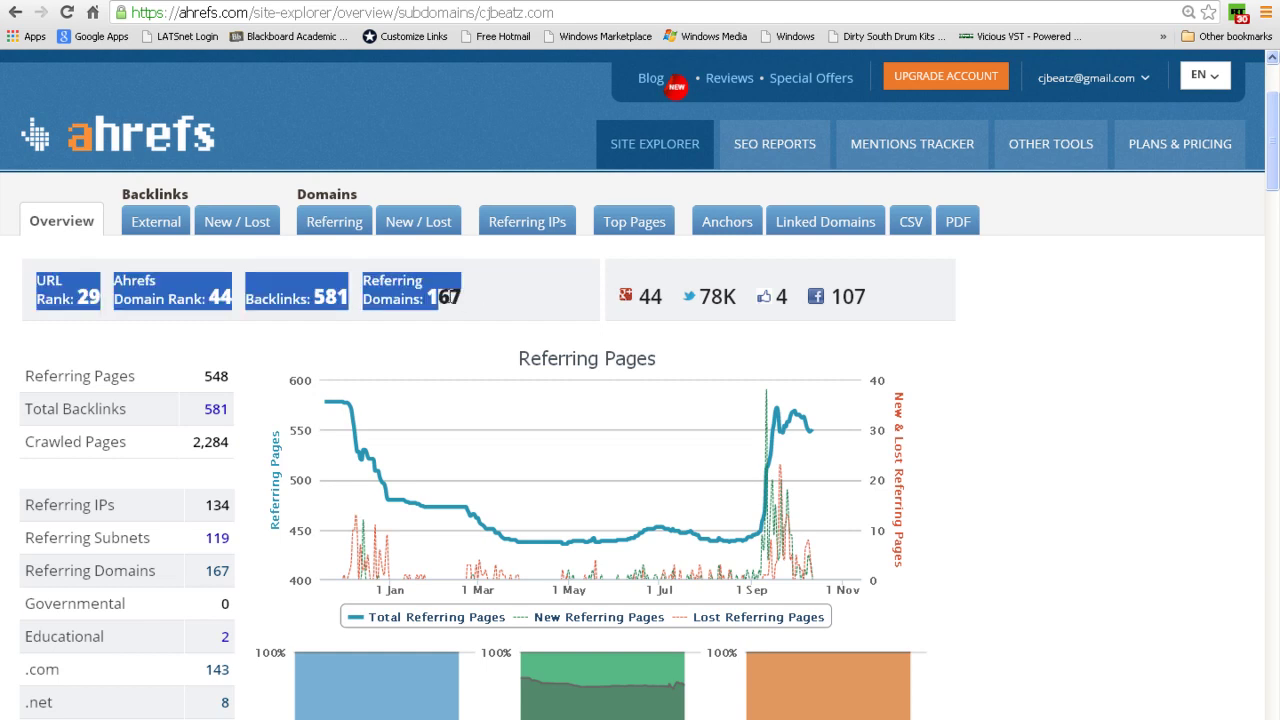
click(308, 299)
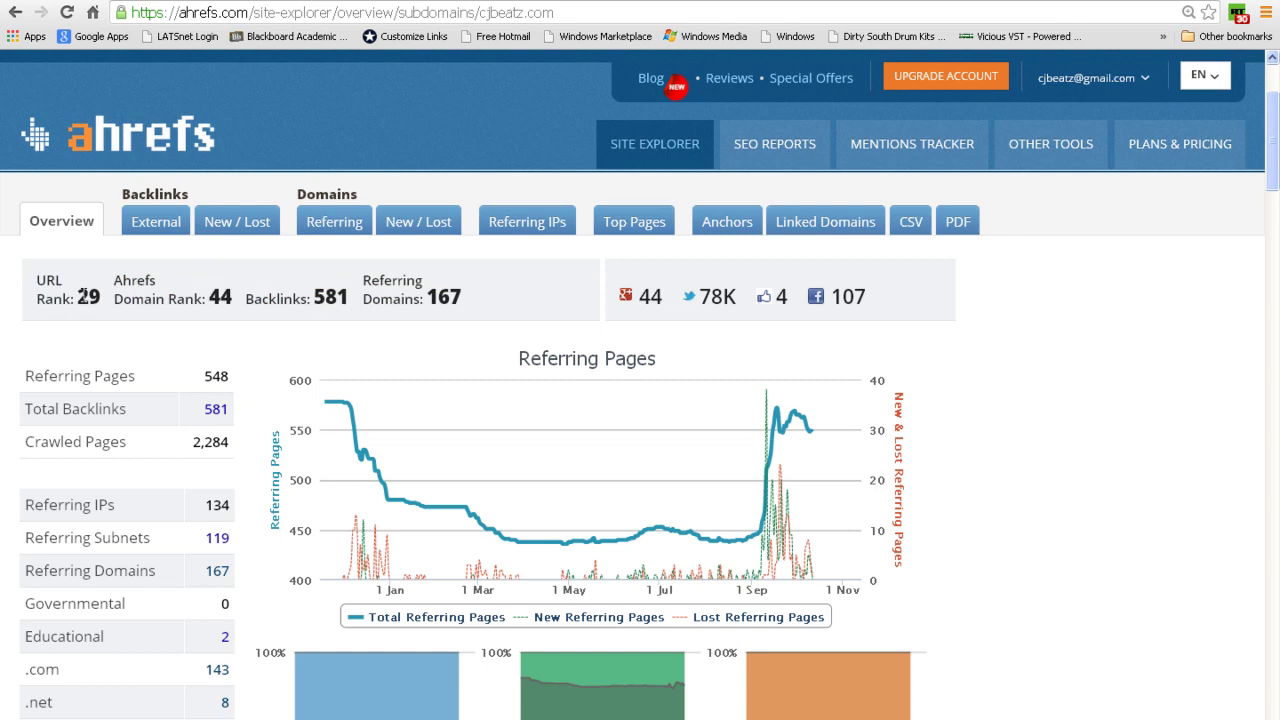
Step: Examine the URL Rank, Ahrefs Domain Rank and Referring Pages chart for cjbeatz.com
double_click(88, 297)
click(213, 295)
drag(220, 297, 233, 297)
scroll(272, 313, down, 1)
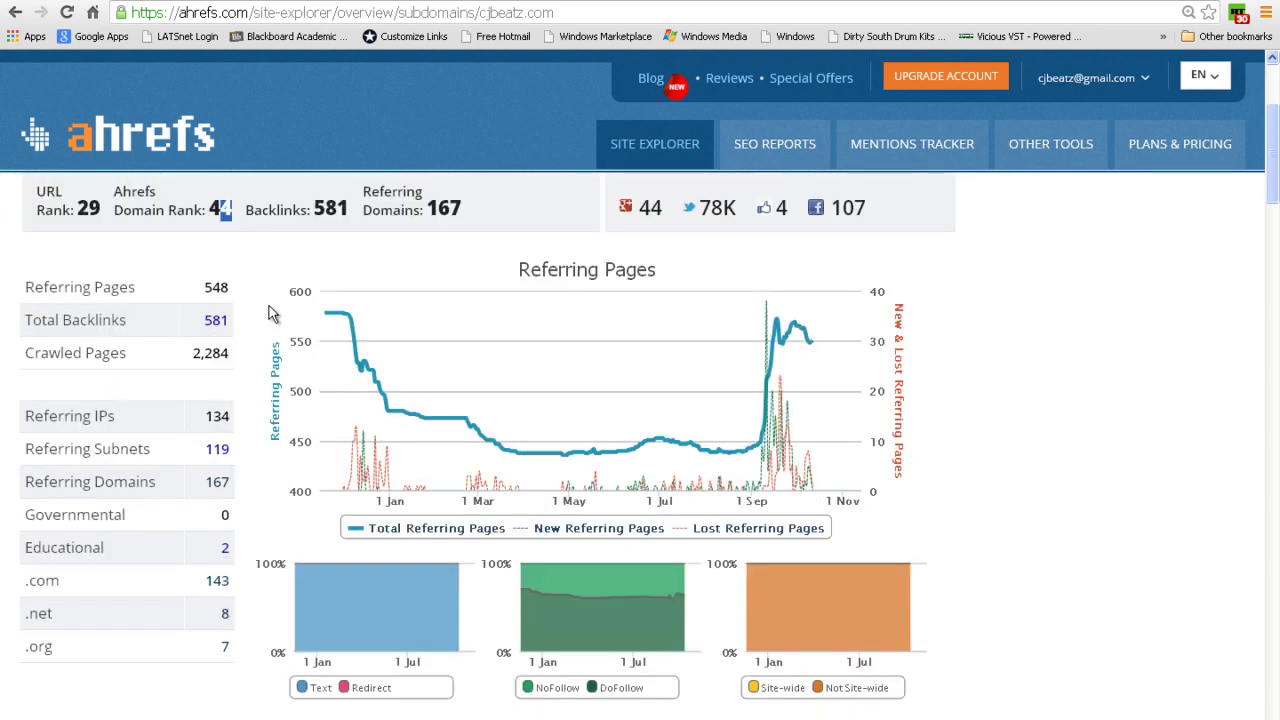
scroll(804, 317, down, 1)
scroll(750, 330, down, 1)
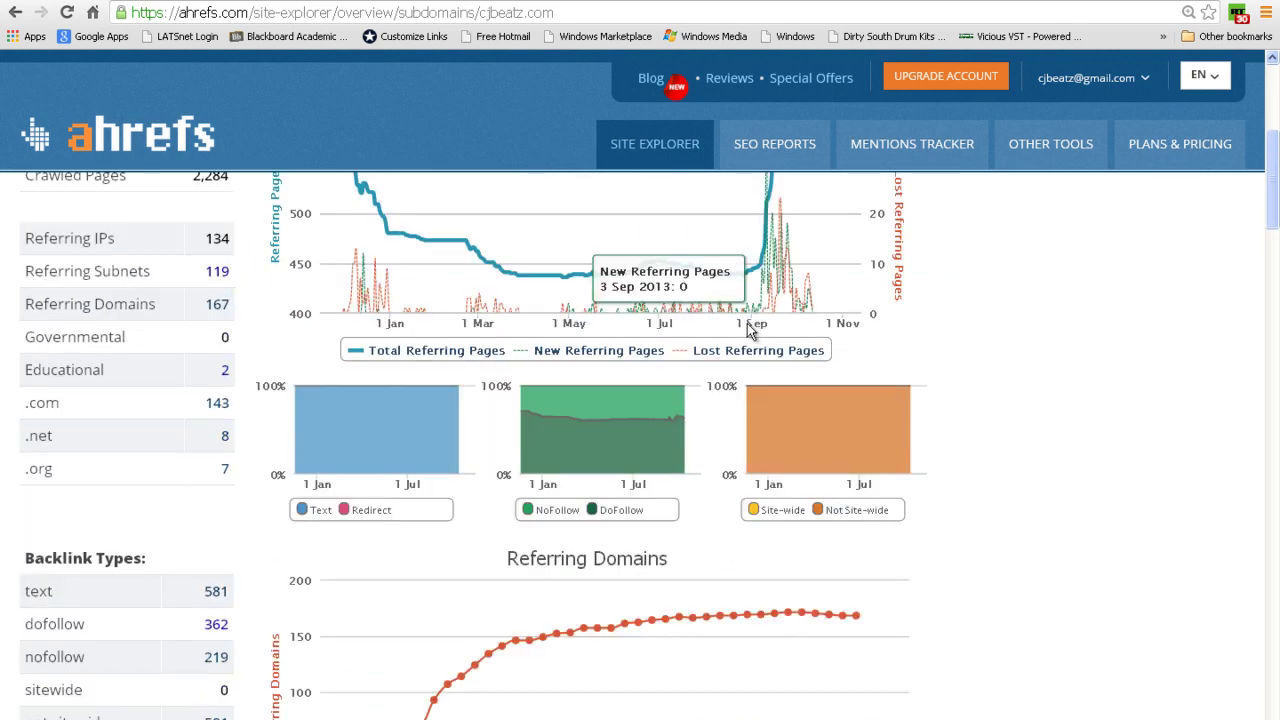
scroll(700, 332, up, 2)
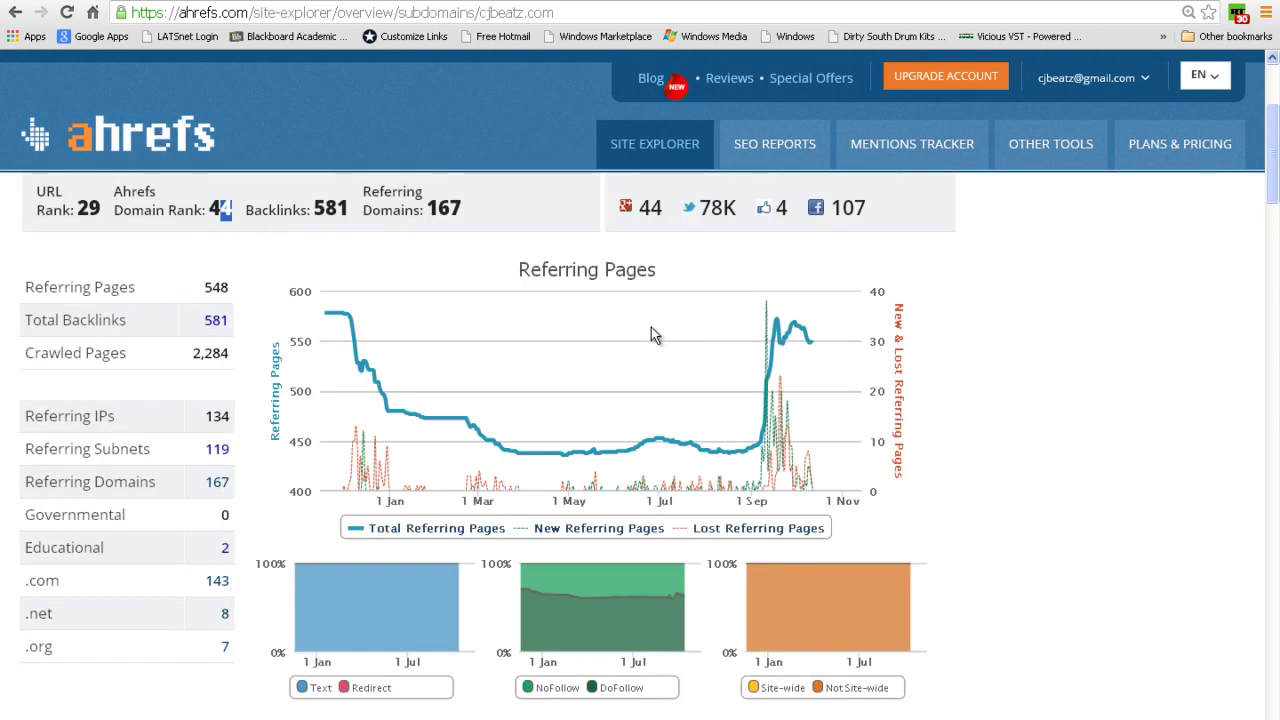
scroll(400, 307, up, 1)
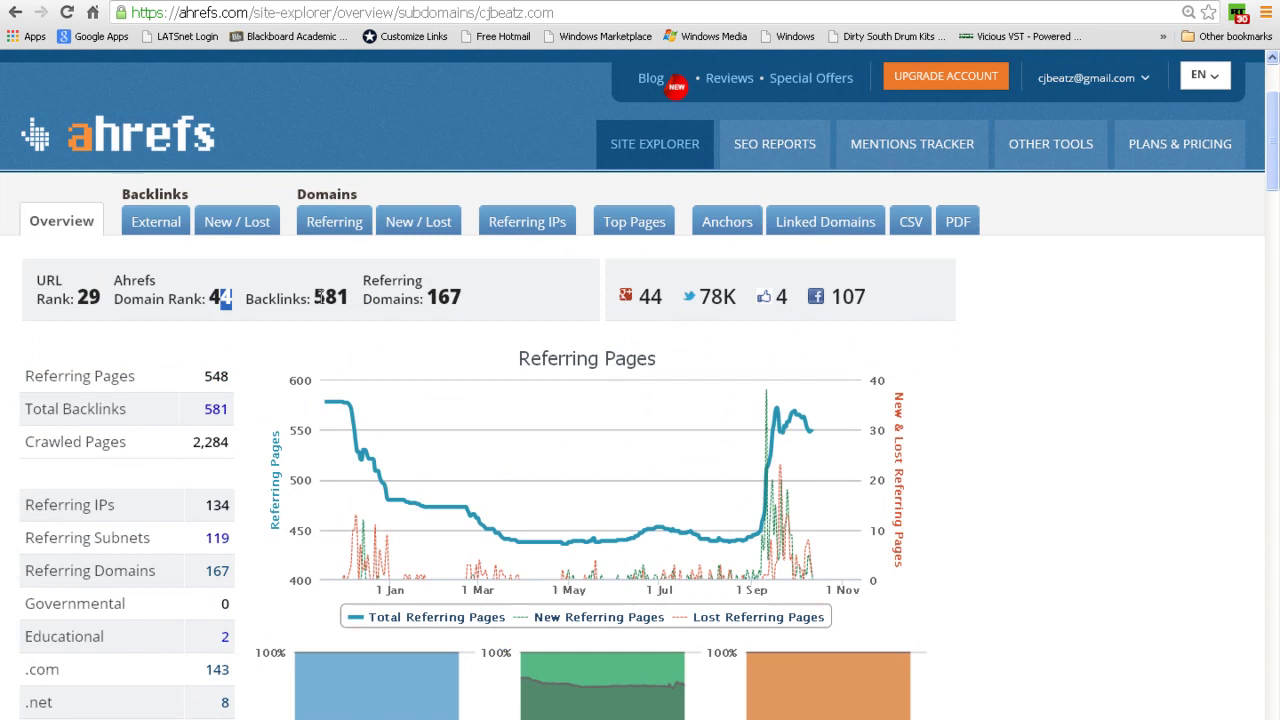
Step: Replace the searched domain with rocbattle.com and load its Site Explorer overview
scroll(318, 297, up, 1)
scroll(408, 300, up, 1)
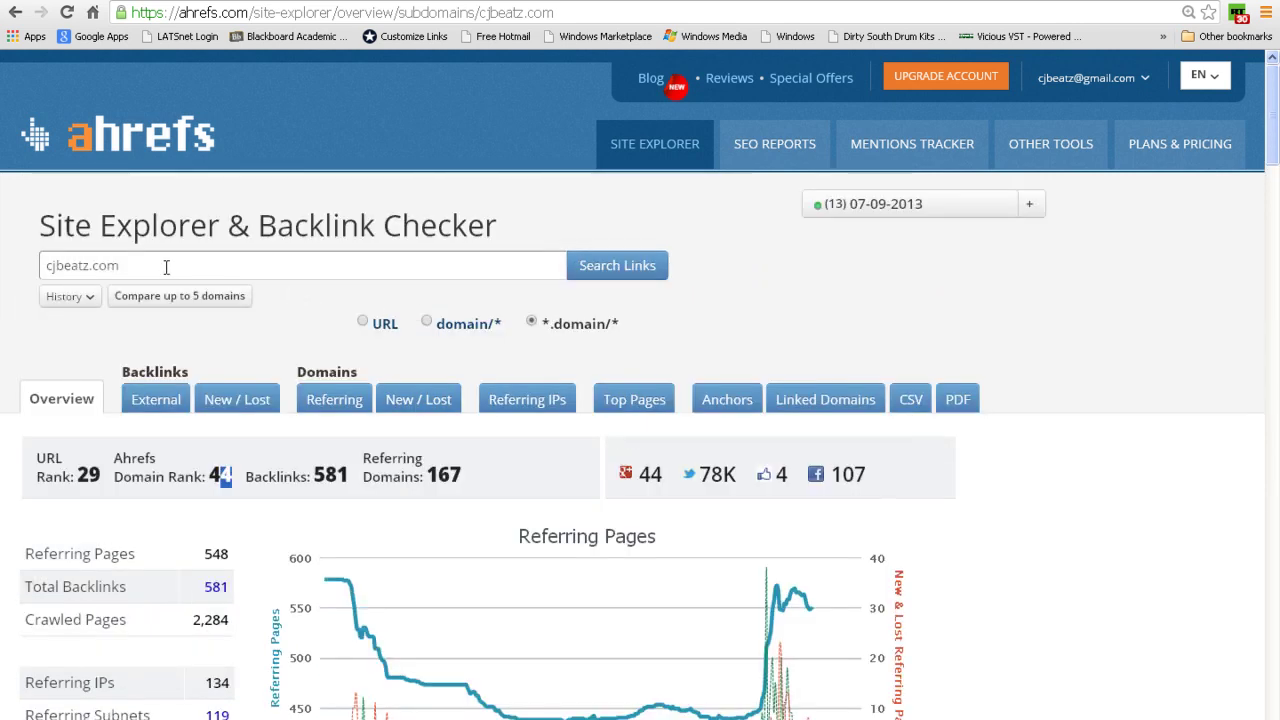
drag(160, 266, 8, 266)
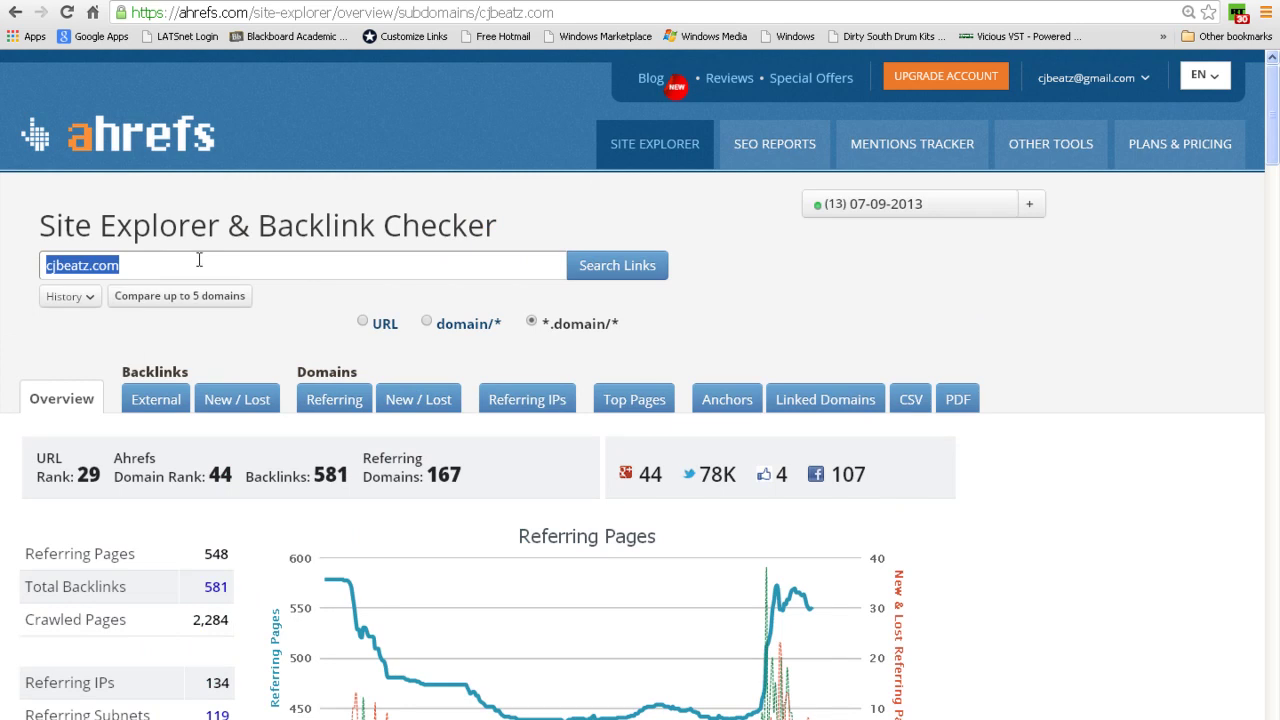
text(roc)
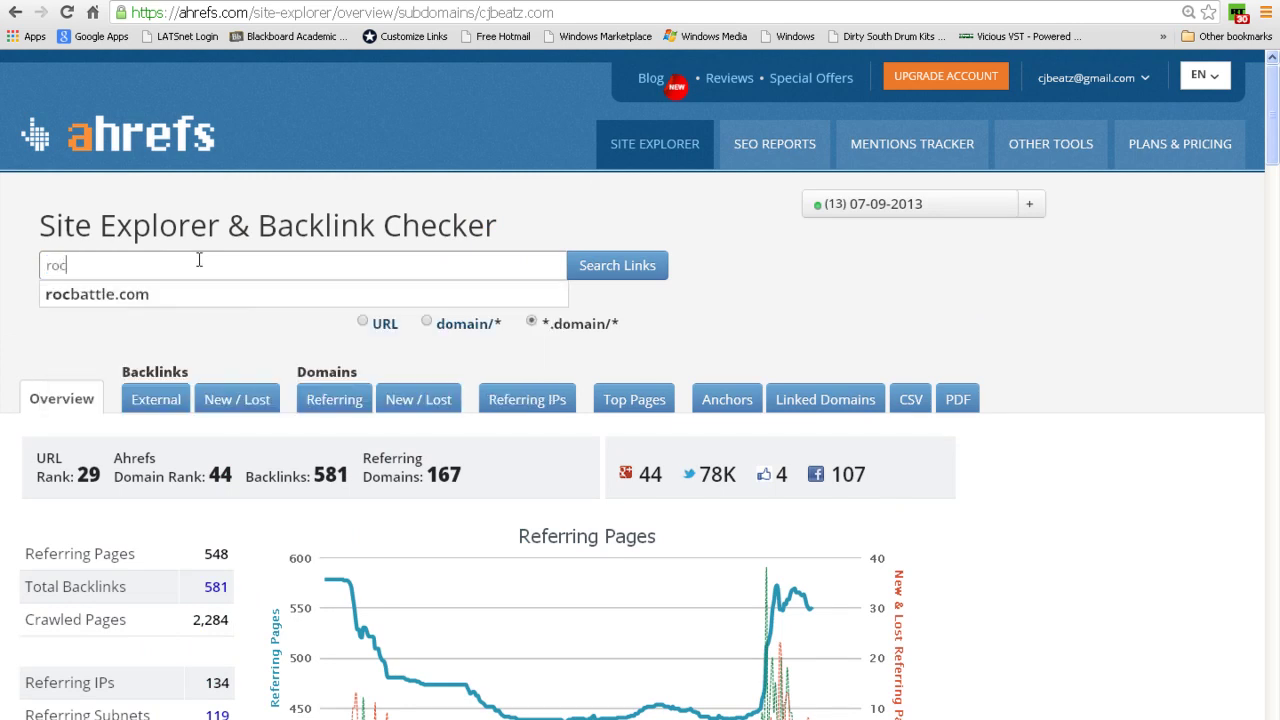
click(172, 290)
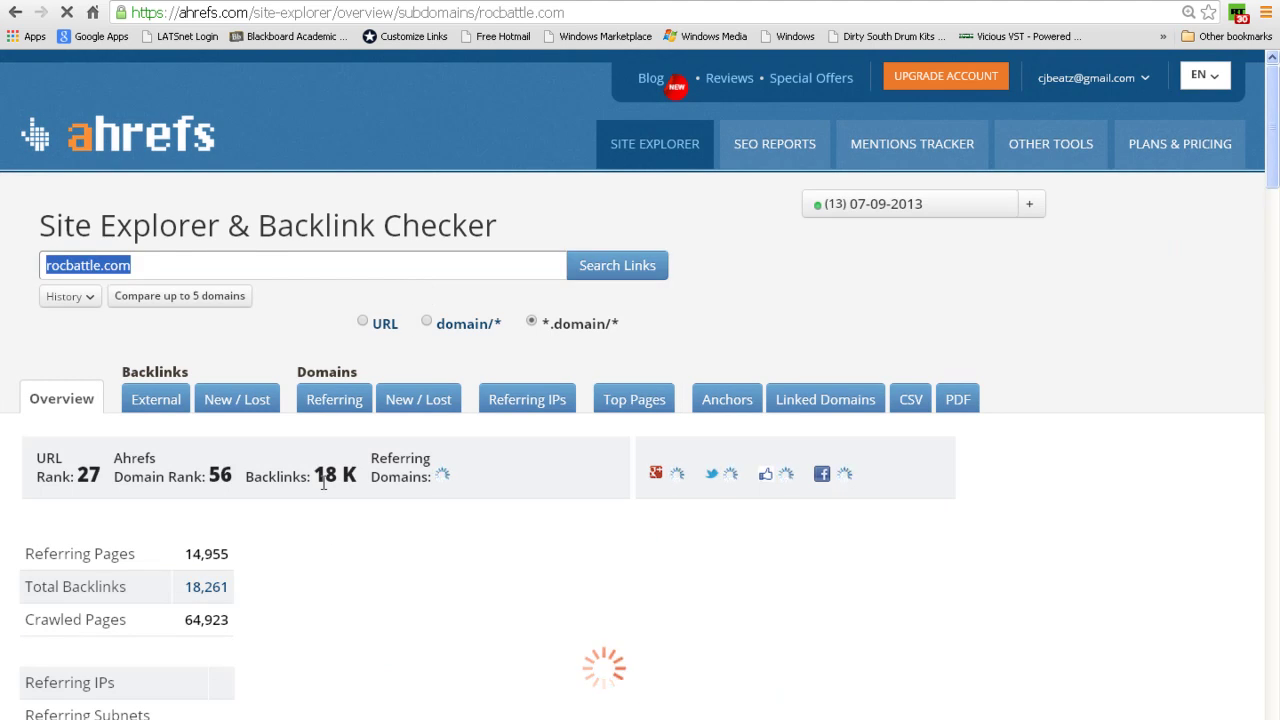
Step: Examine the backlink total and the Referring Pages chart for rocbattle.com
drag(313, 476, 358, 477)
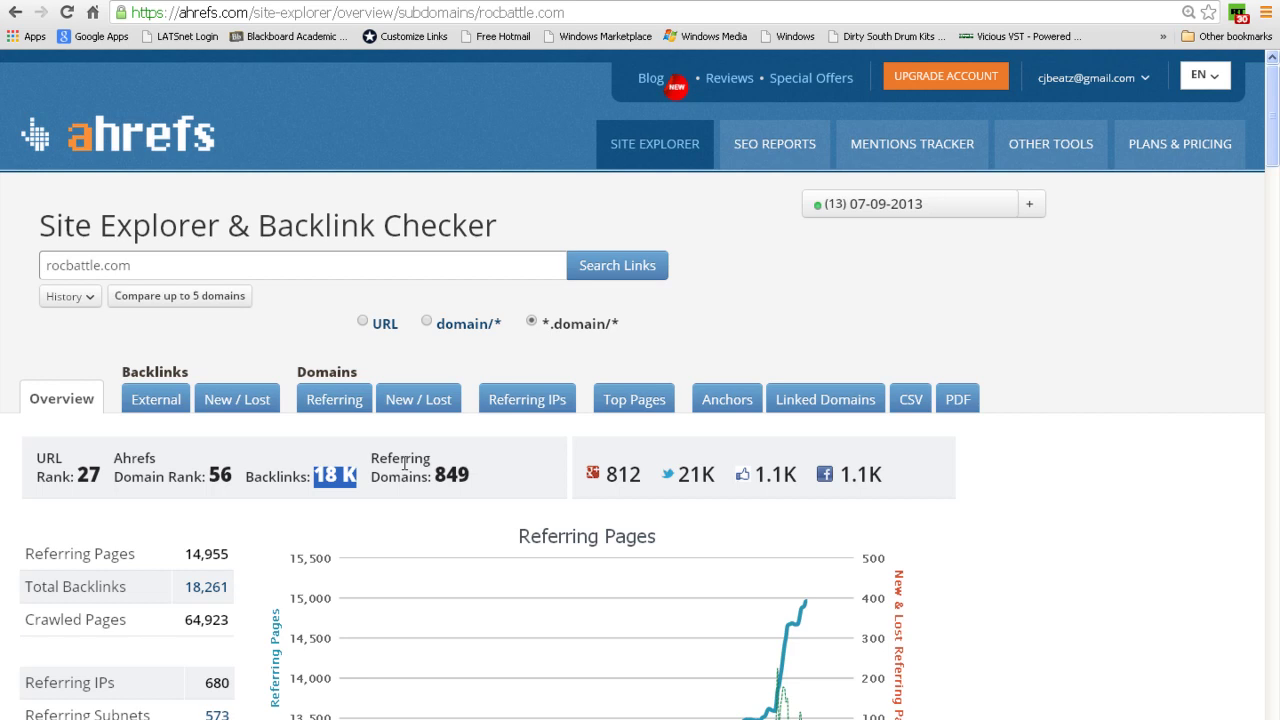
scroll(446, 423, down, 1)
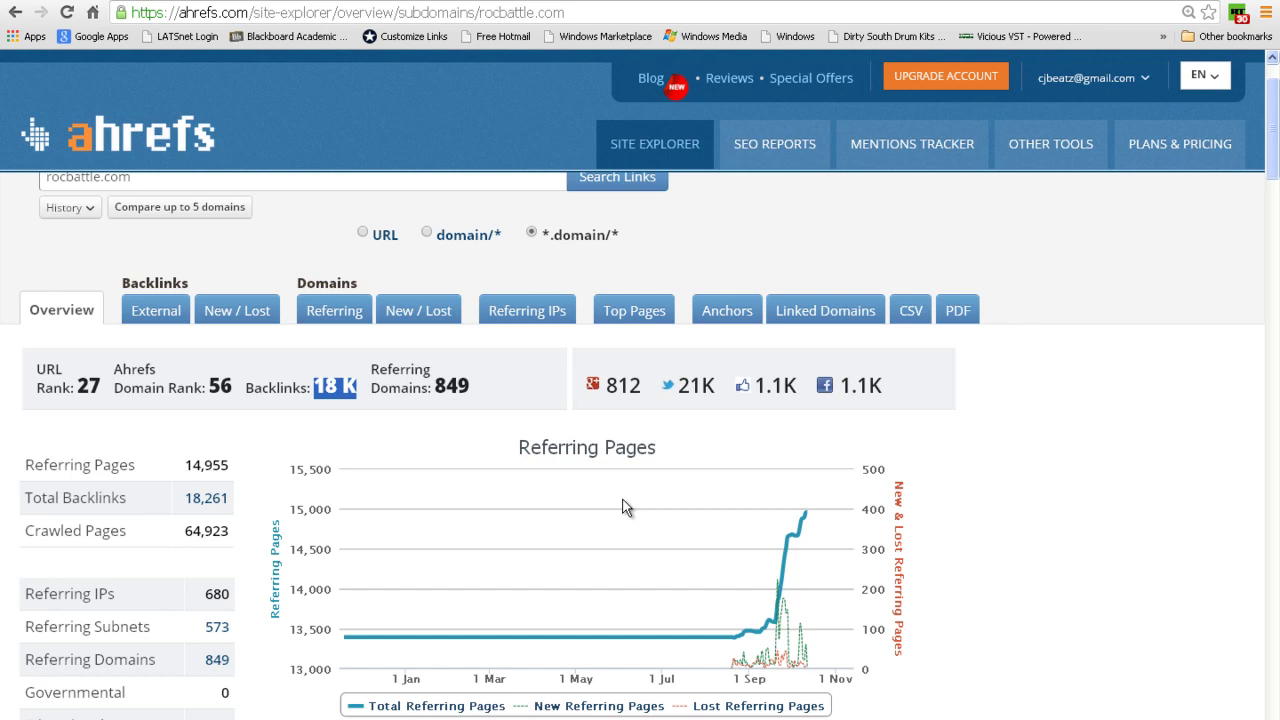
scroll(603, 443, down, 1)
scroll(508, 446, up, 1)
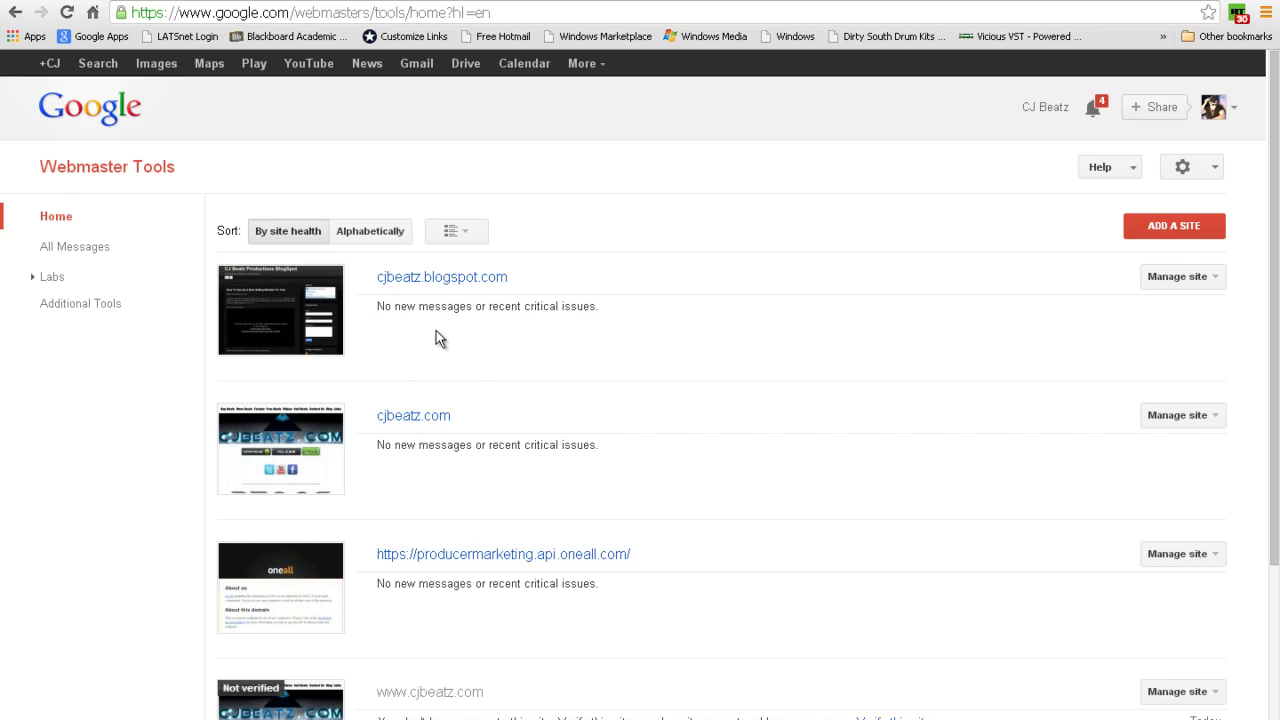
Step: Switch to Google Webmaster Tools and open the Search Queries report under Search Traffic for cjbeatz.com
click(438, 419)
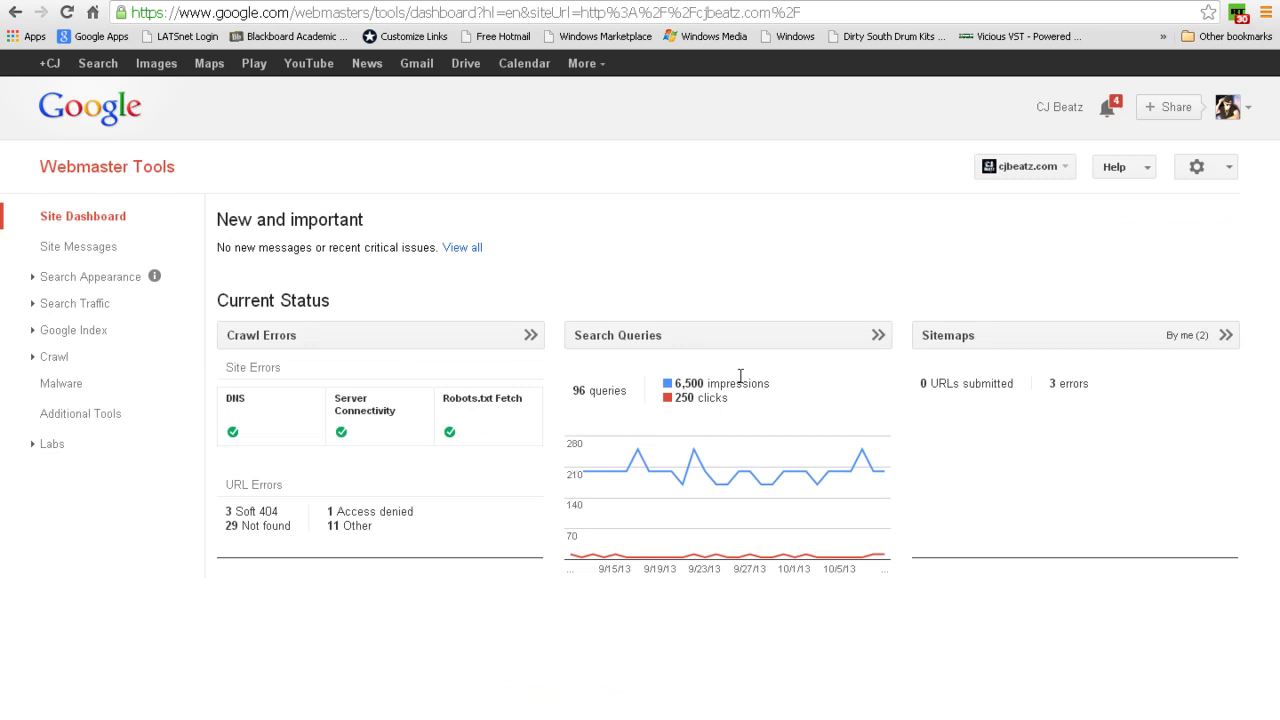
click(78, 308)
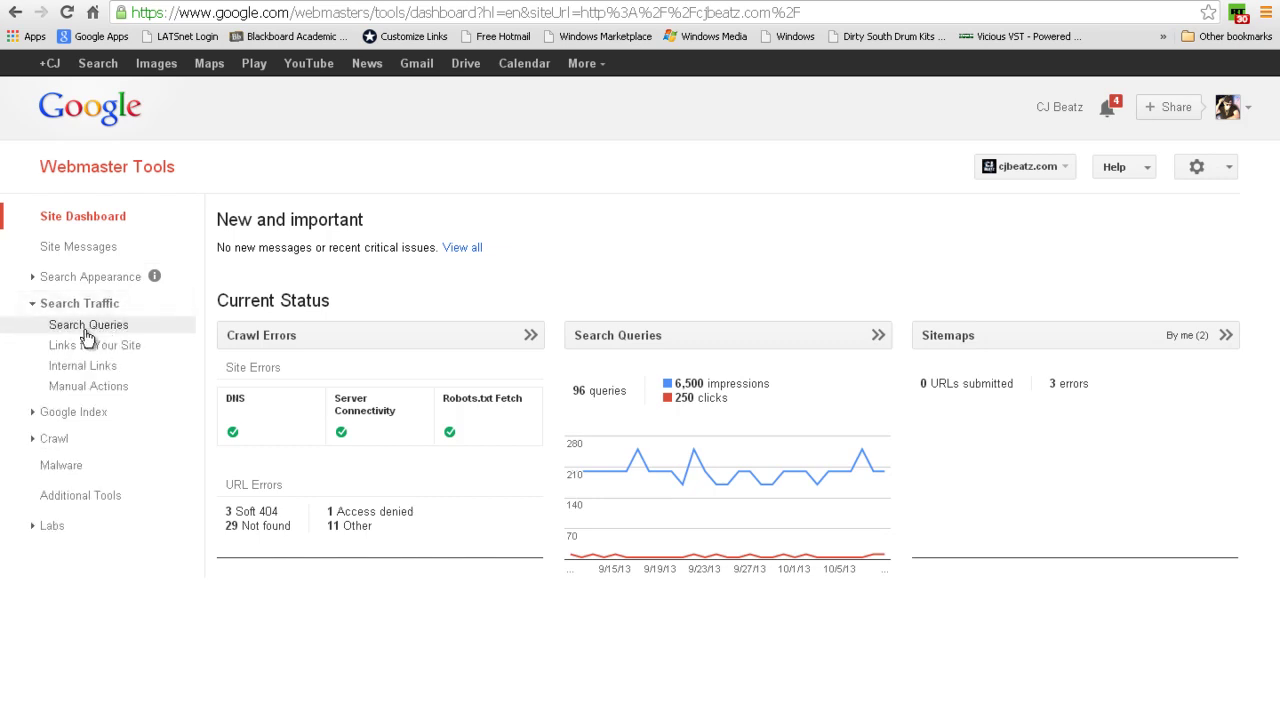
click(105, 330)
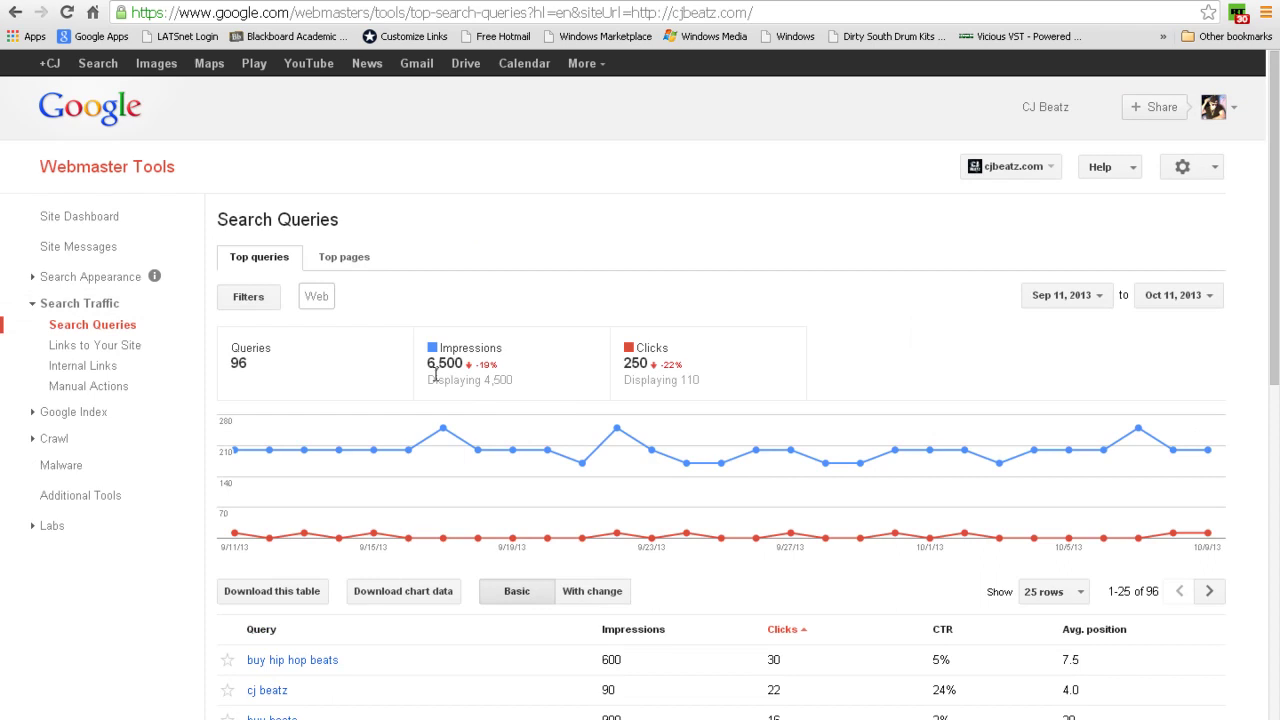
Step: Review the top queries table, checking the CTR and average position for "buy hip hop beats" and the report's date range
scroll(437, 383, down, 1)
scroll(437, 383, down, 4)
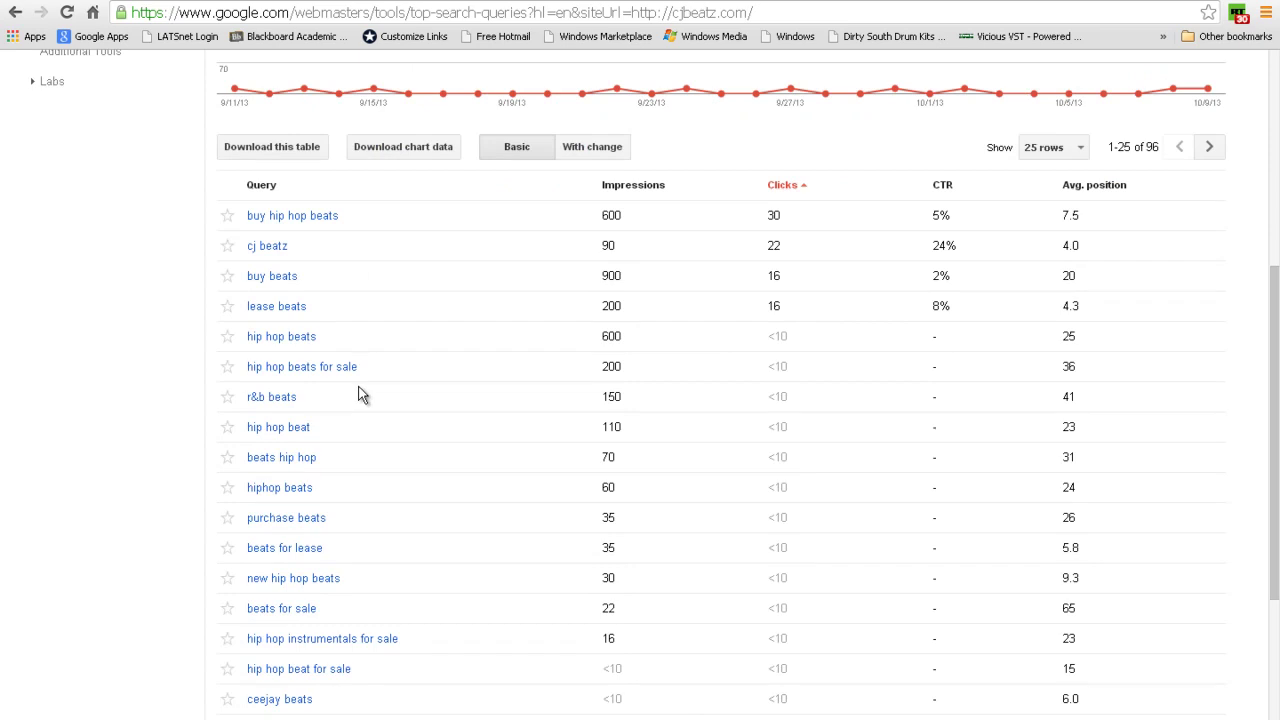
scroll(362, 385, down, 1)
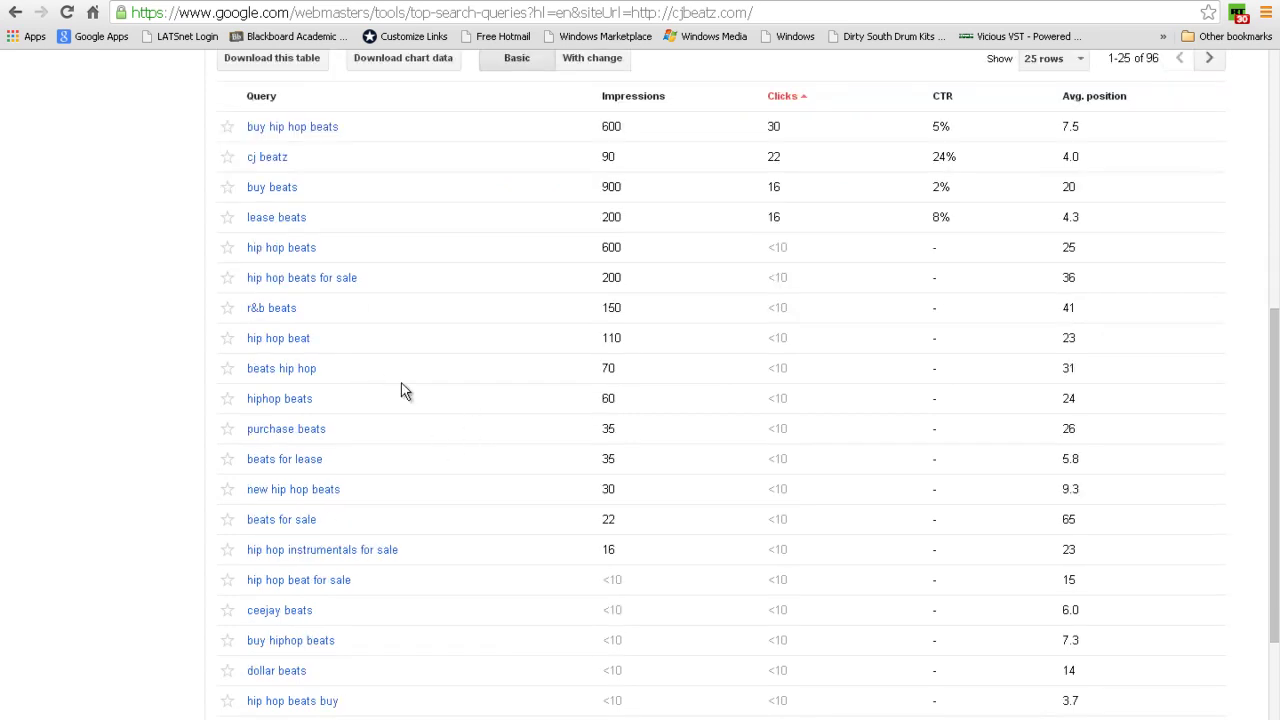
scroll(402, 390, up, 1)
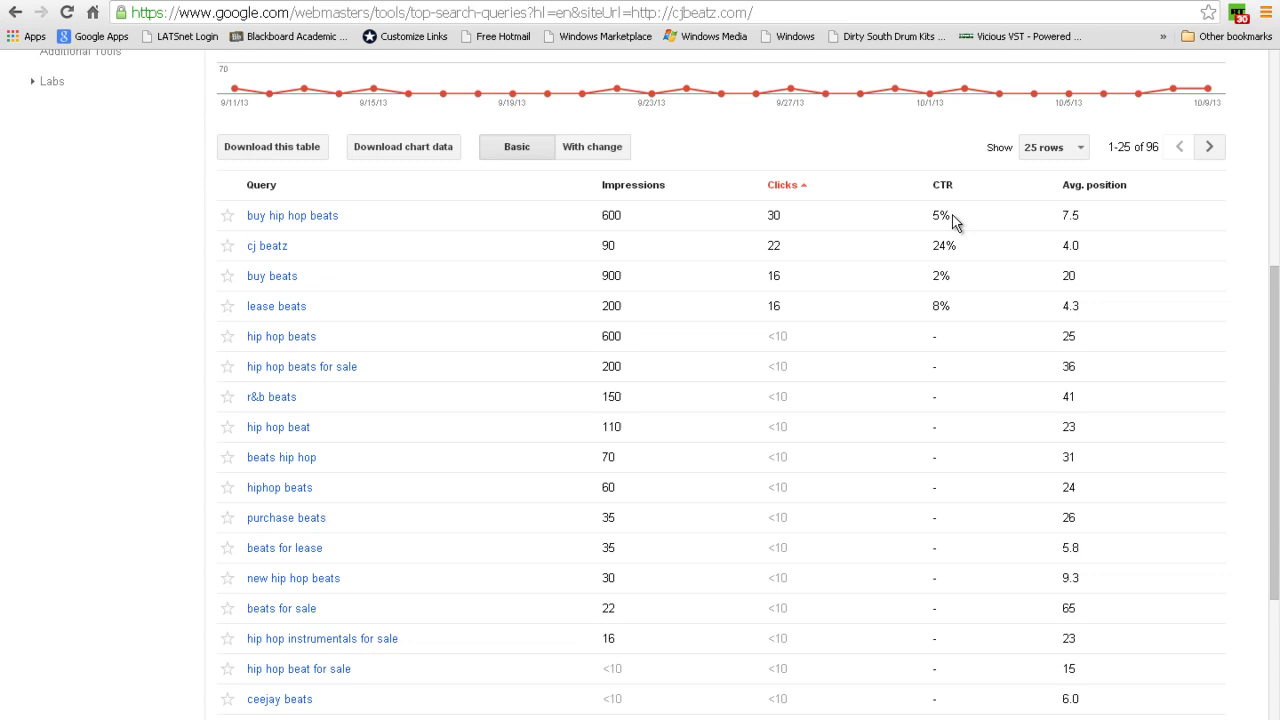
drag(952, 218, 930, 216)
drag(1062, 215, 1110, 228)
scroll(871, 286, up, 3)
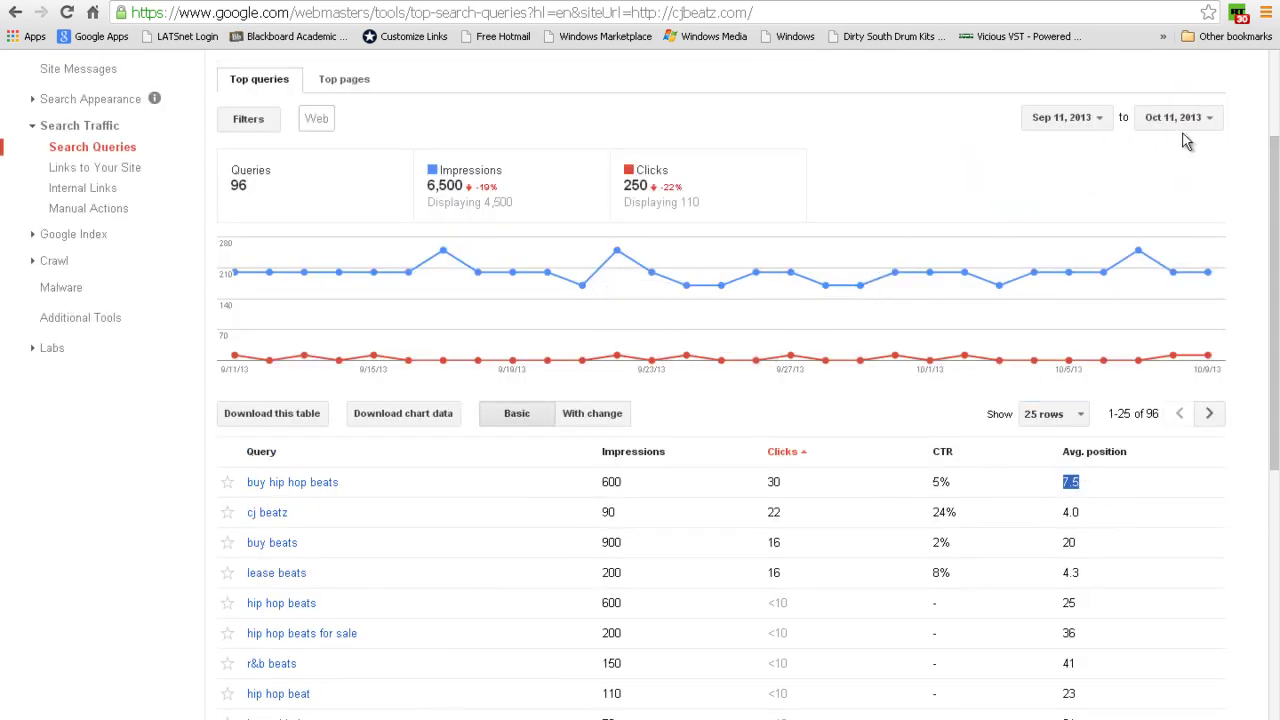
Step: Check the average position and clicks for the "buy beats" query, and look through the remaining queries
scroll(808, 430, down, 2)
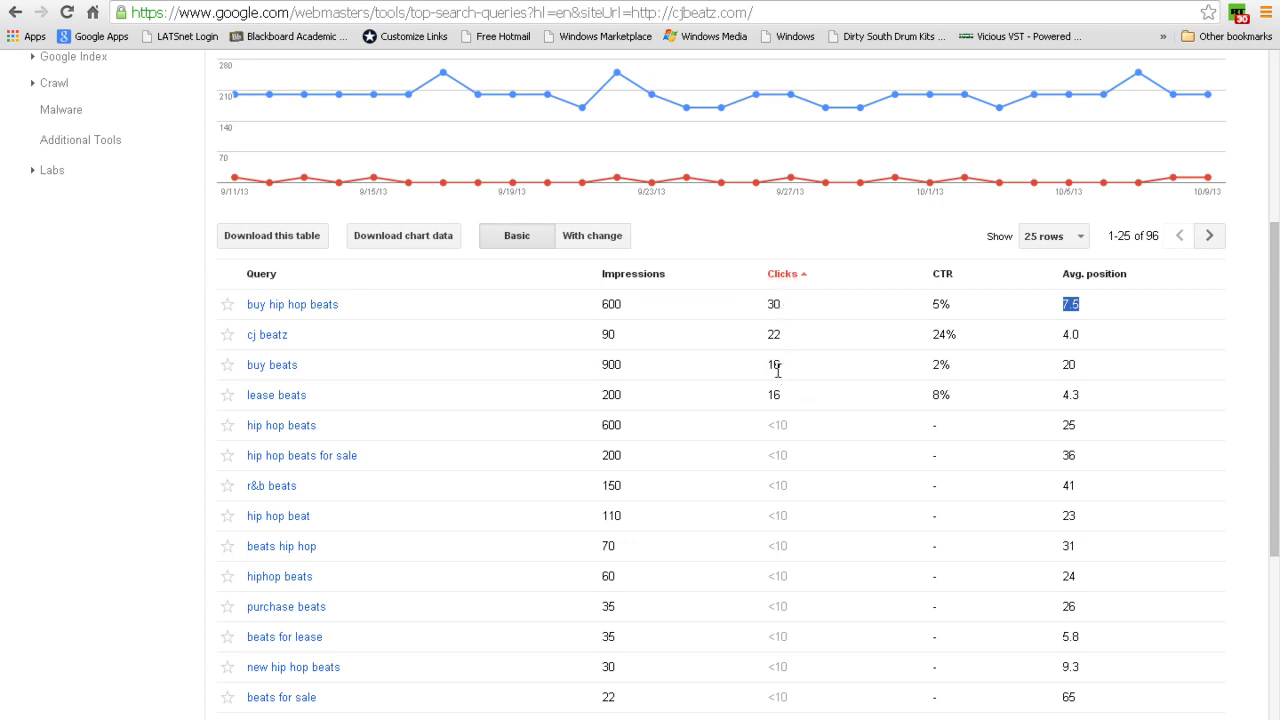
double_click(1069, 364)
drag(782, 364, 776, 364)
scroll(400, 455, down, 3)
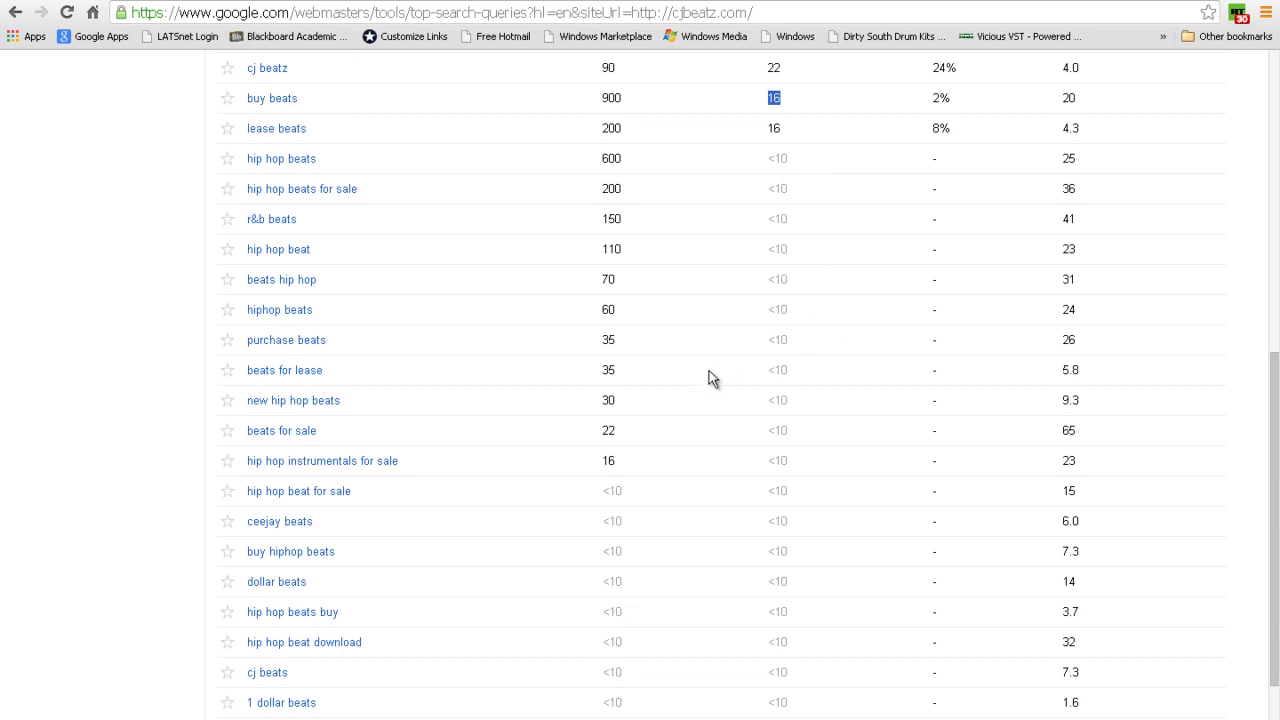
scroll(708, 378, up, 4)
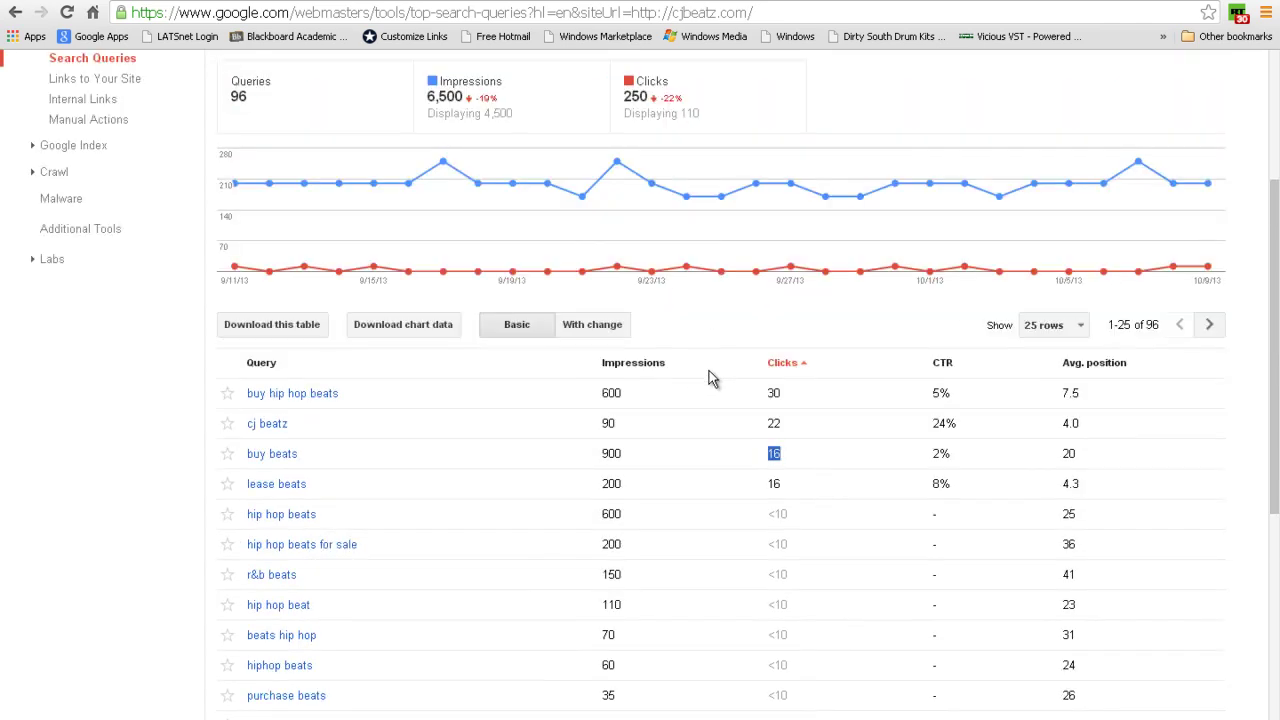
scroll(709, 376, down, 5)
scroll(554, 537, up, 2)
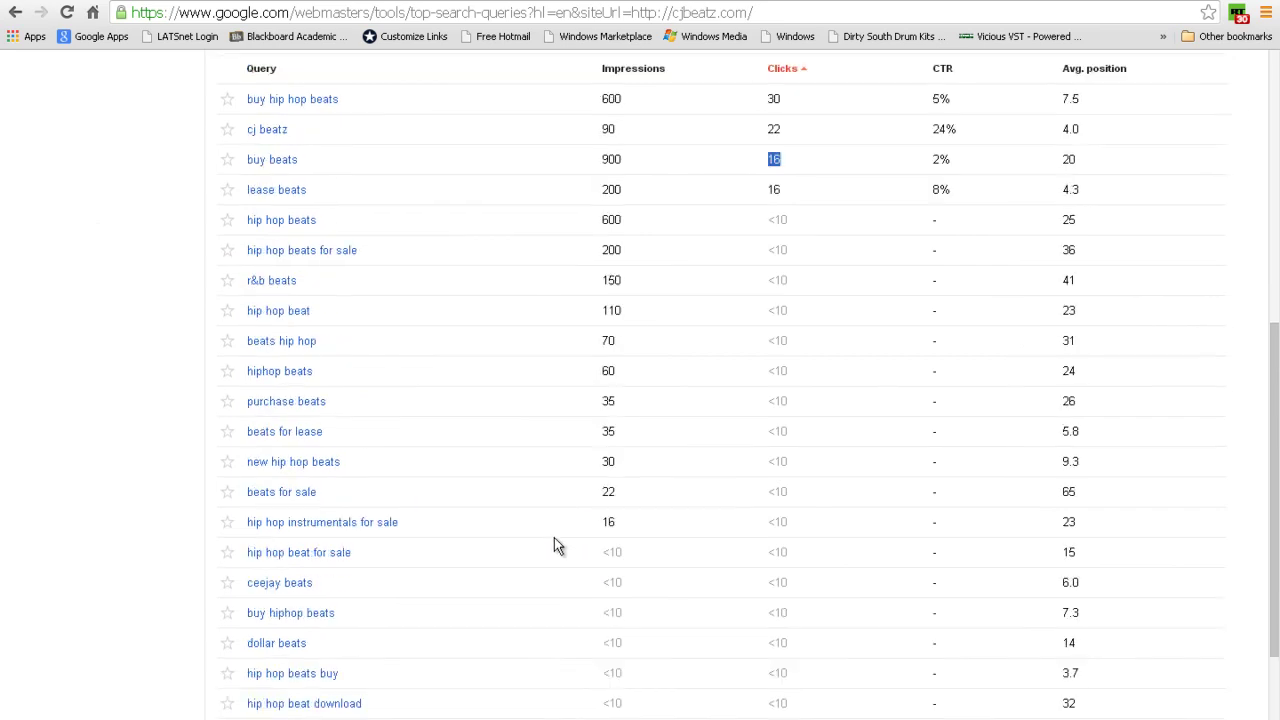
Step: Add rocbattle.com as a new site from the Webmaster Tools home page and view its alternate ownership verification methods
scroll(554, 537, up, 3)
scroll(514, 403, up, 3)
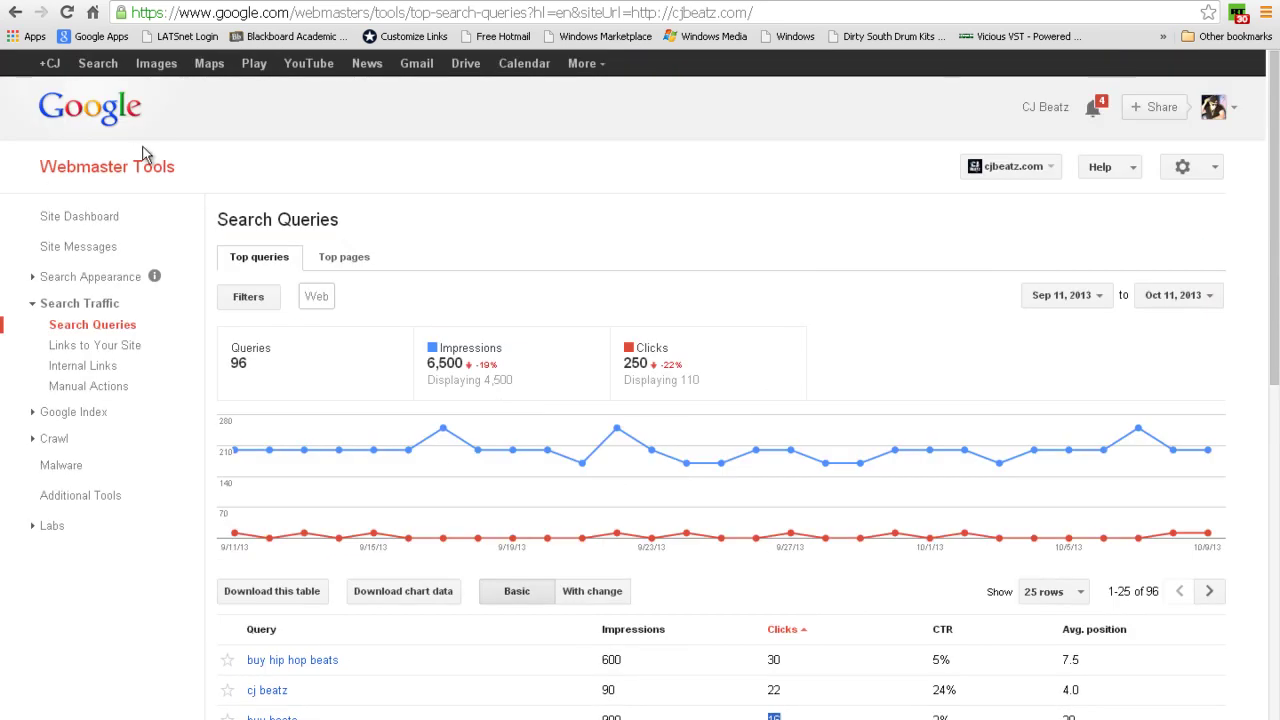
click(126, 121)
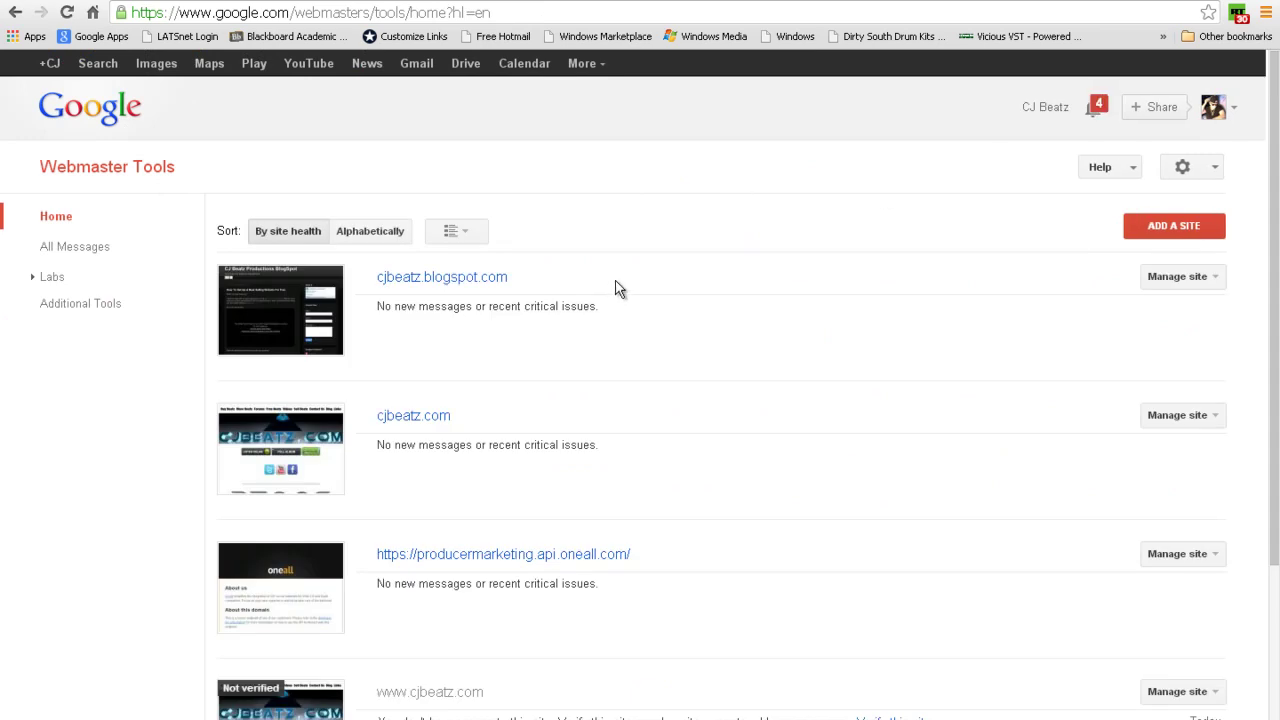
click(1163, 232)
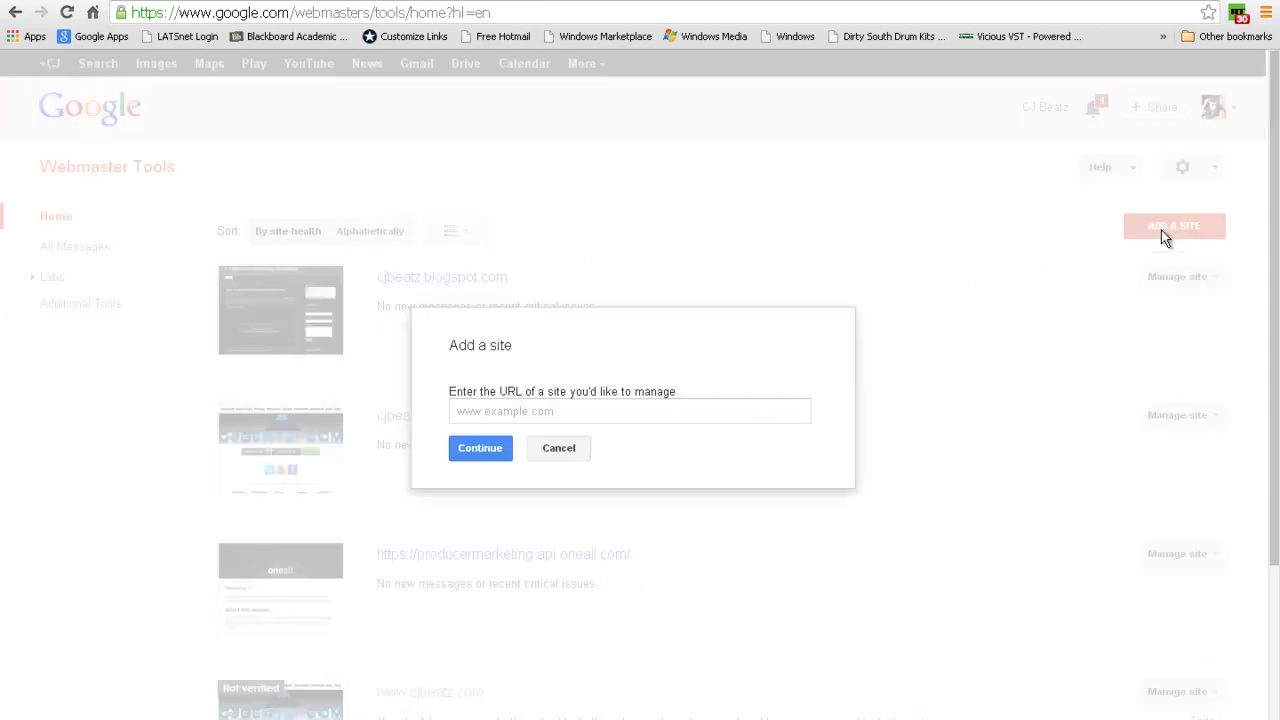
click(558, 415)
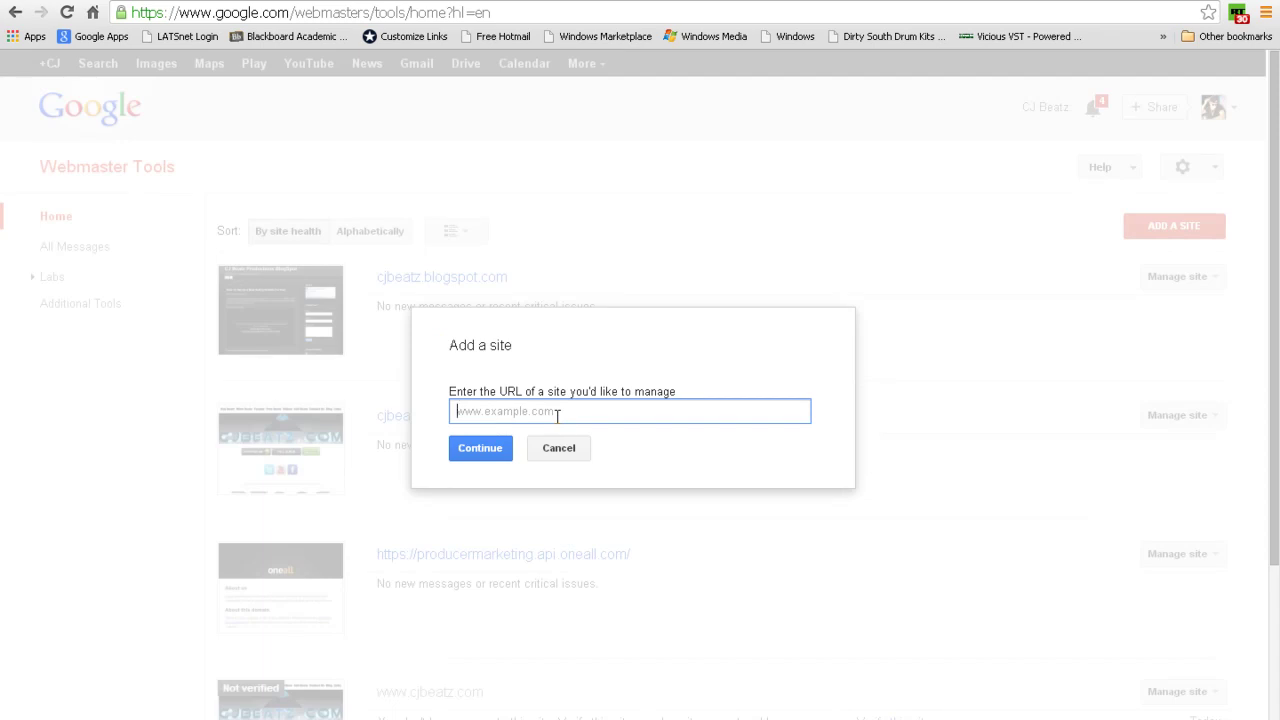
text(rocbattle.com)
click(485, 450)
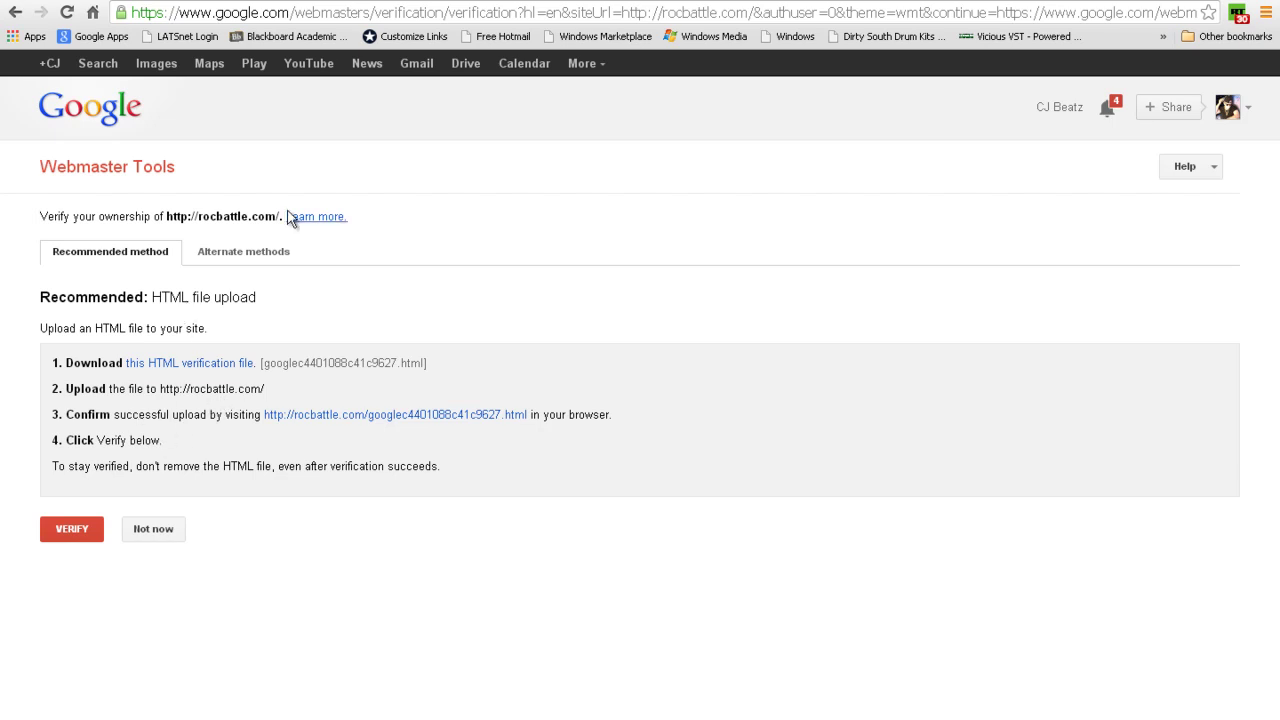
click(255, 260)
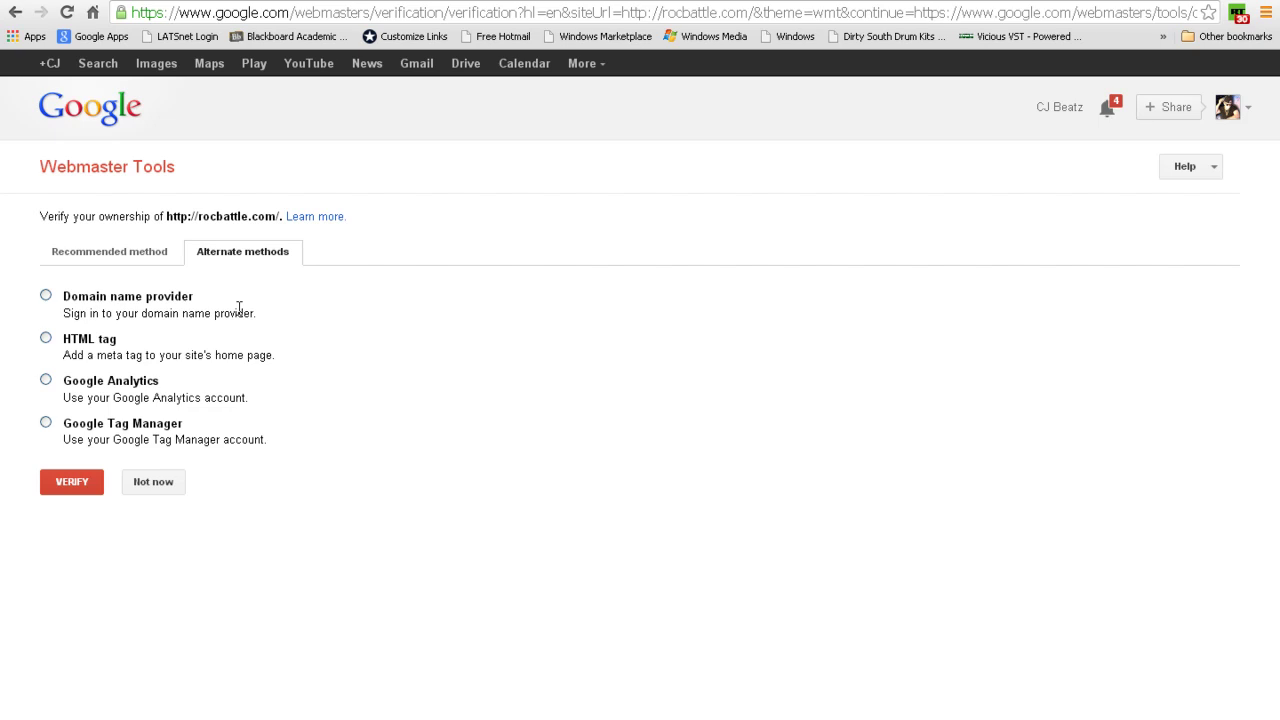
click(15, 12)
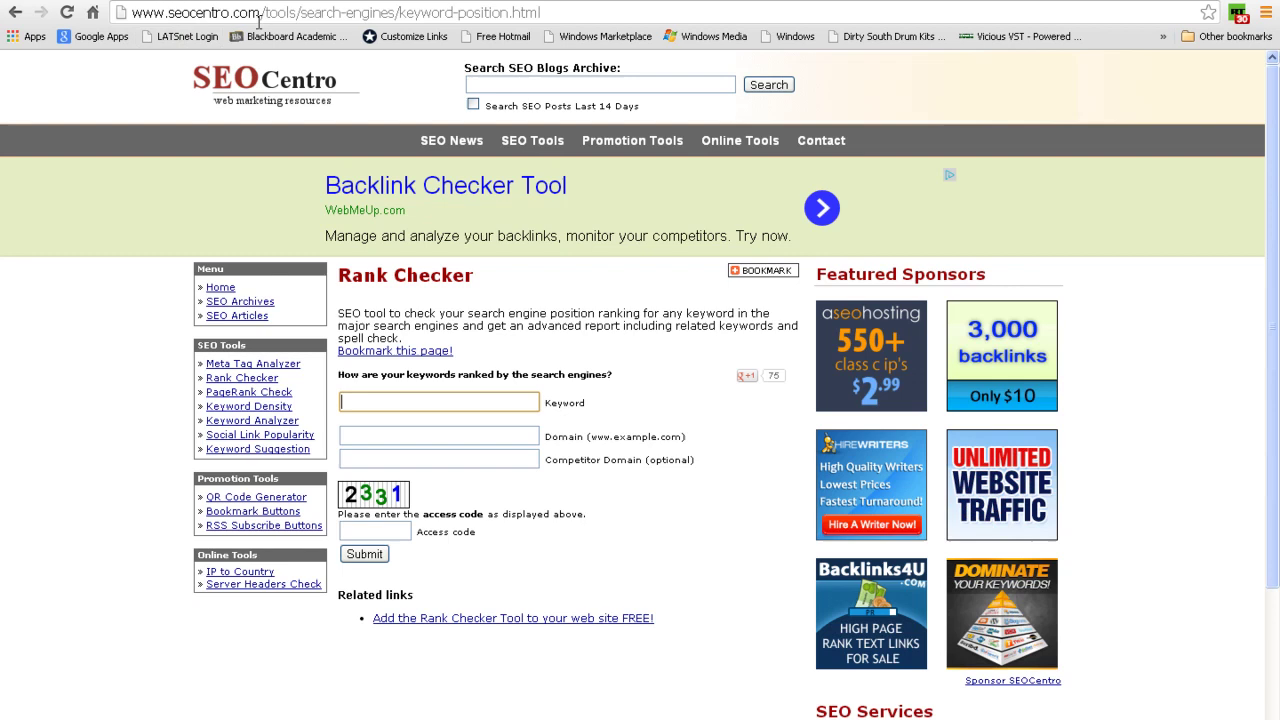
click(387, 400)
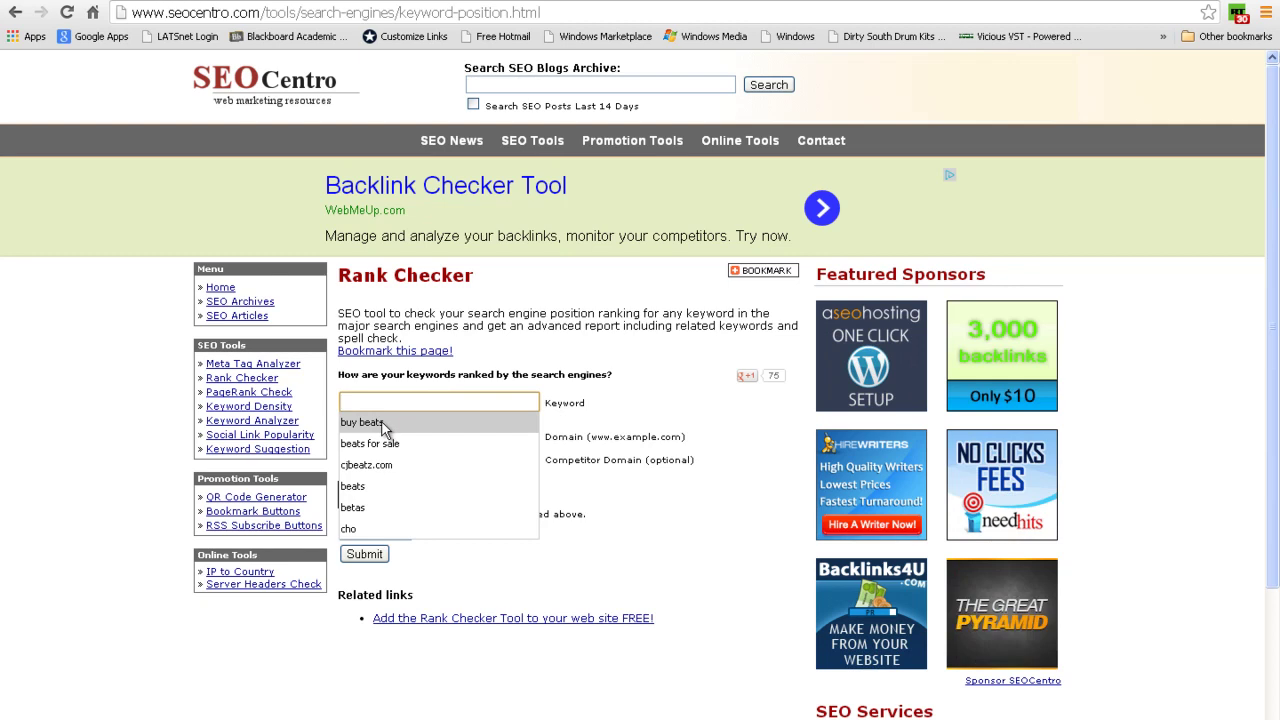
click(390, 425)
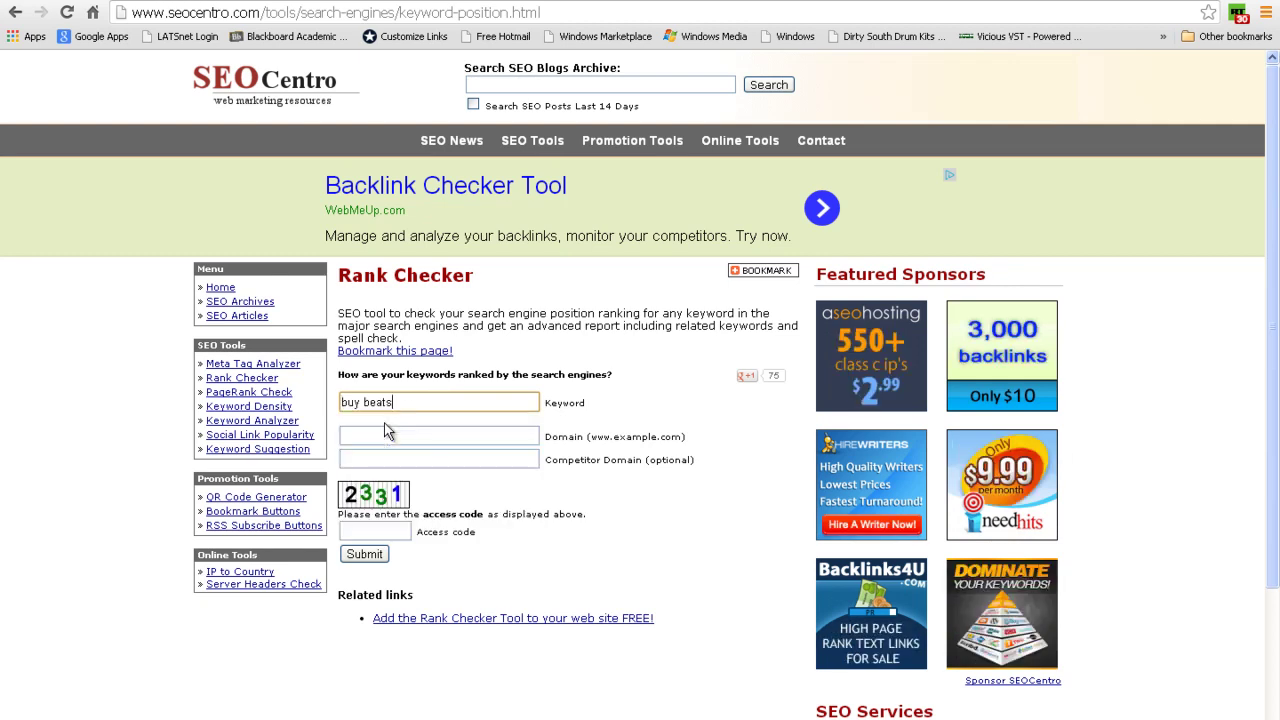
click(392, 436)
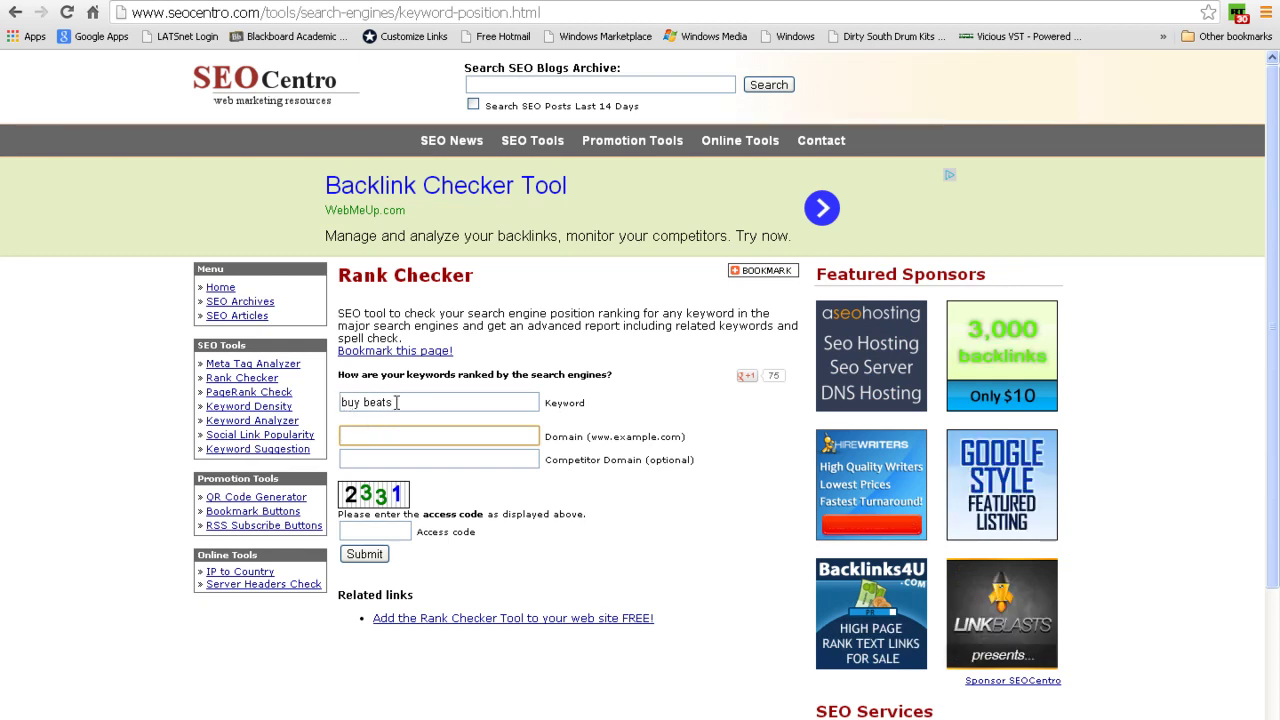
click(371, 437)
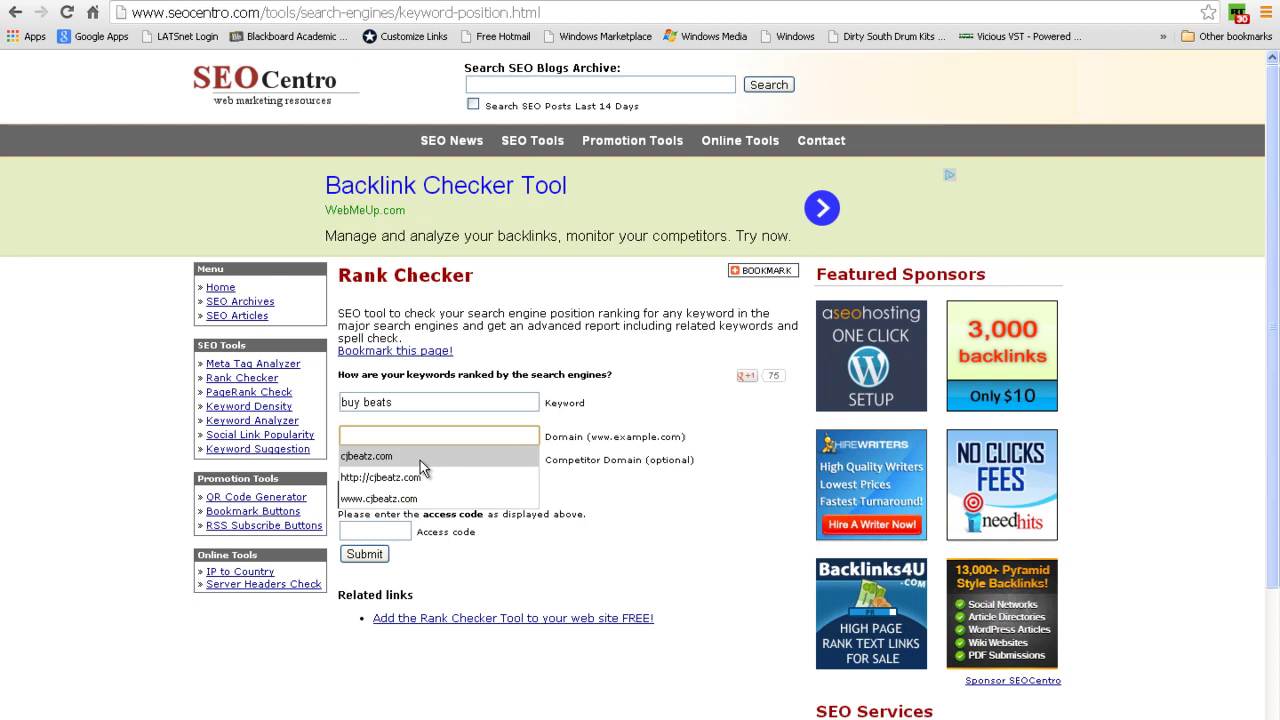
click(396, 479)
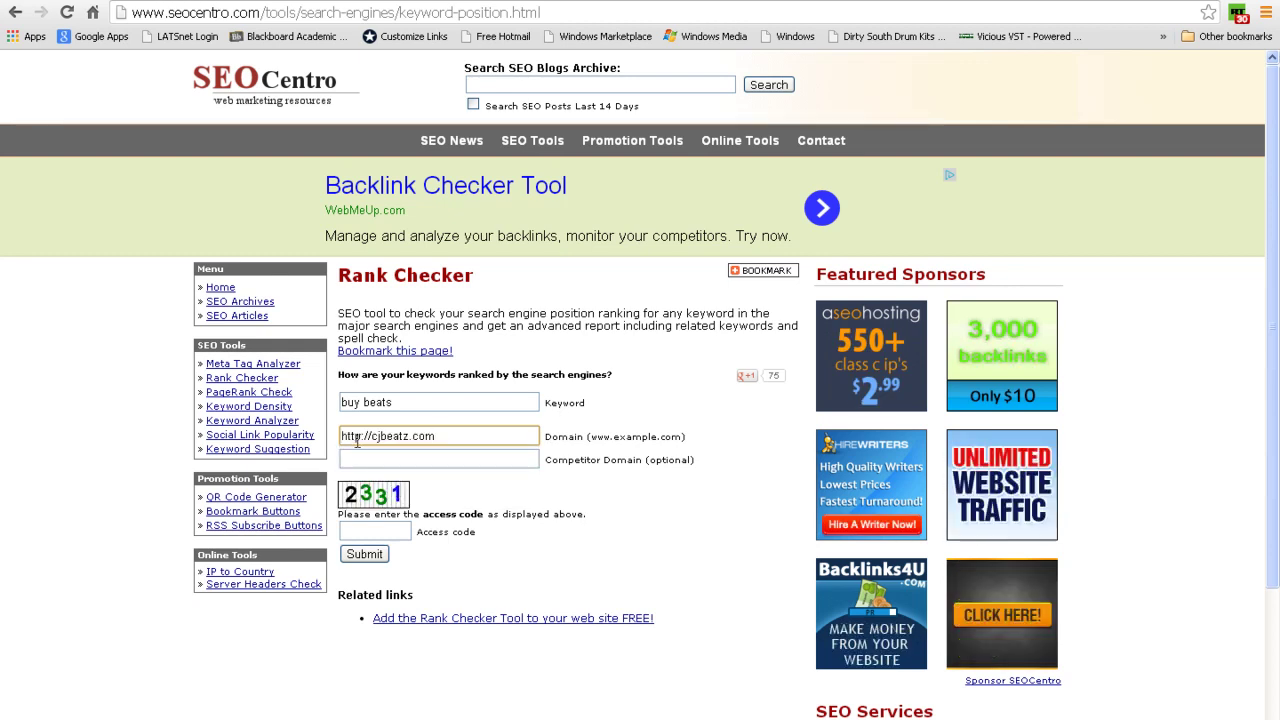
Step: Enter the displayed access code, submit the rank check, and examine cjbeatz.com's Google rank for the keyword
click(367, 518)
click(368, 528)
text(2)
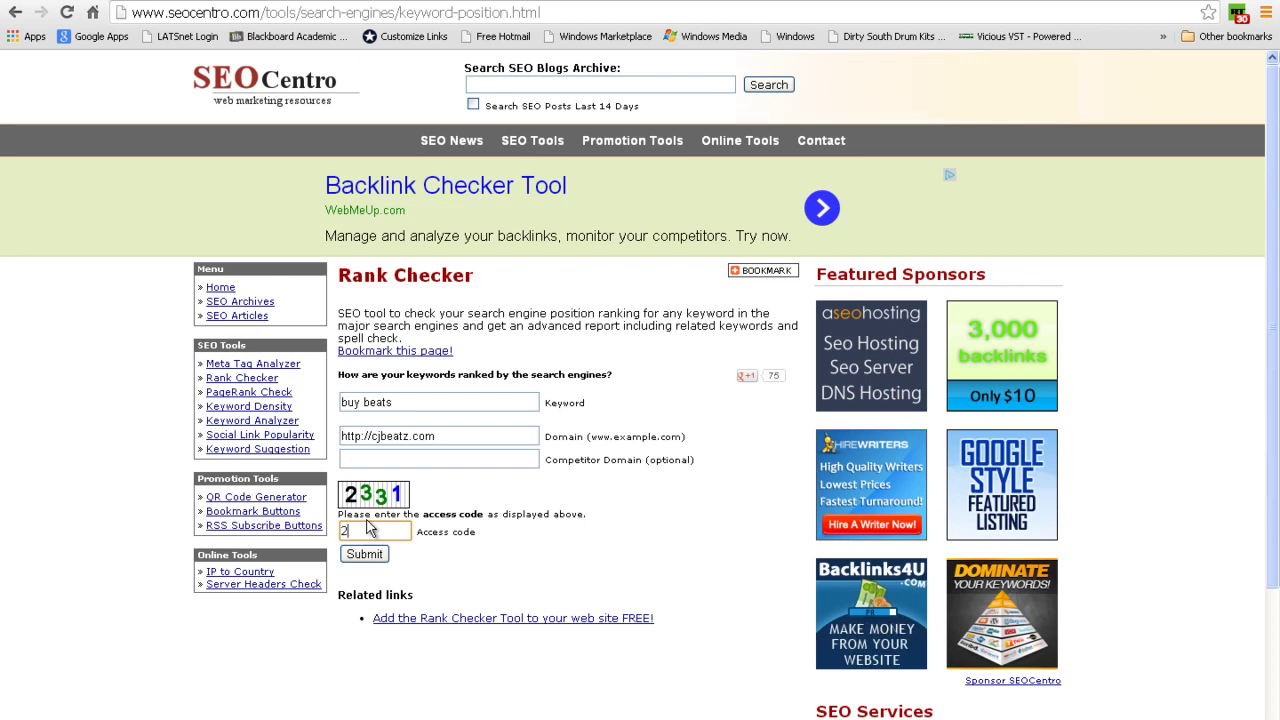
text(331)
click(366, 556)
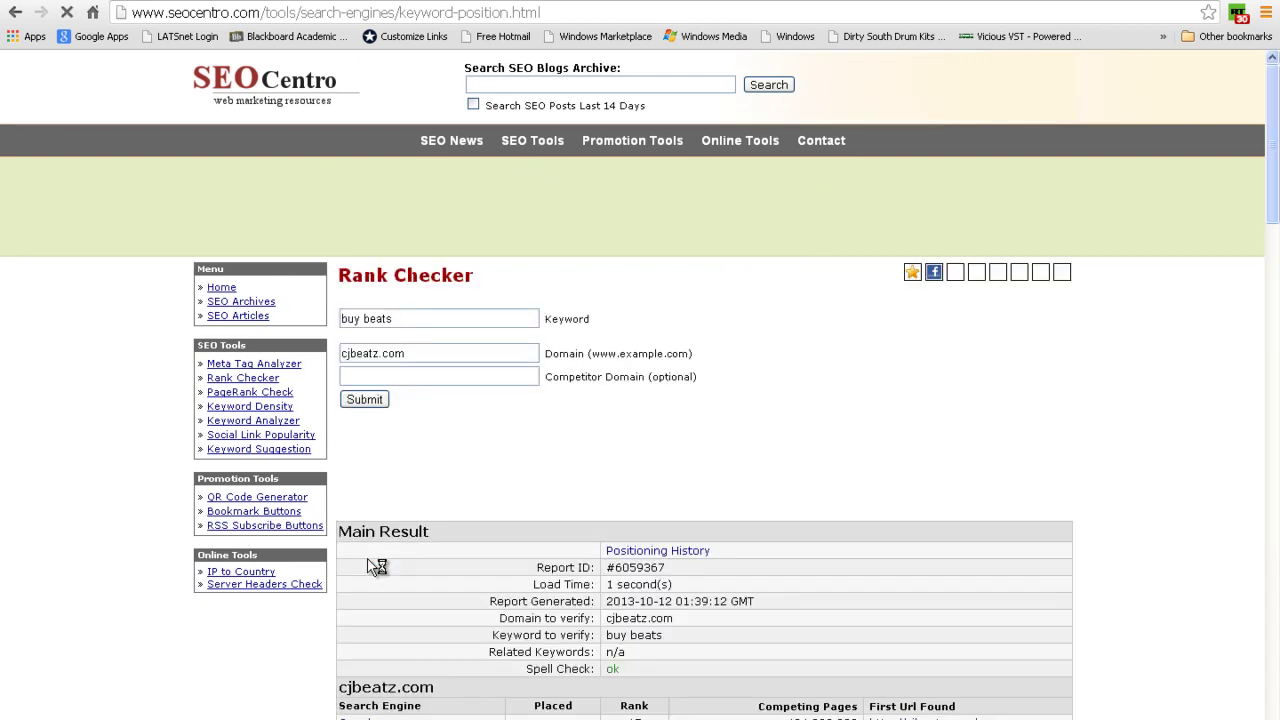
scroll(410, 532, down, 3)
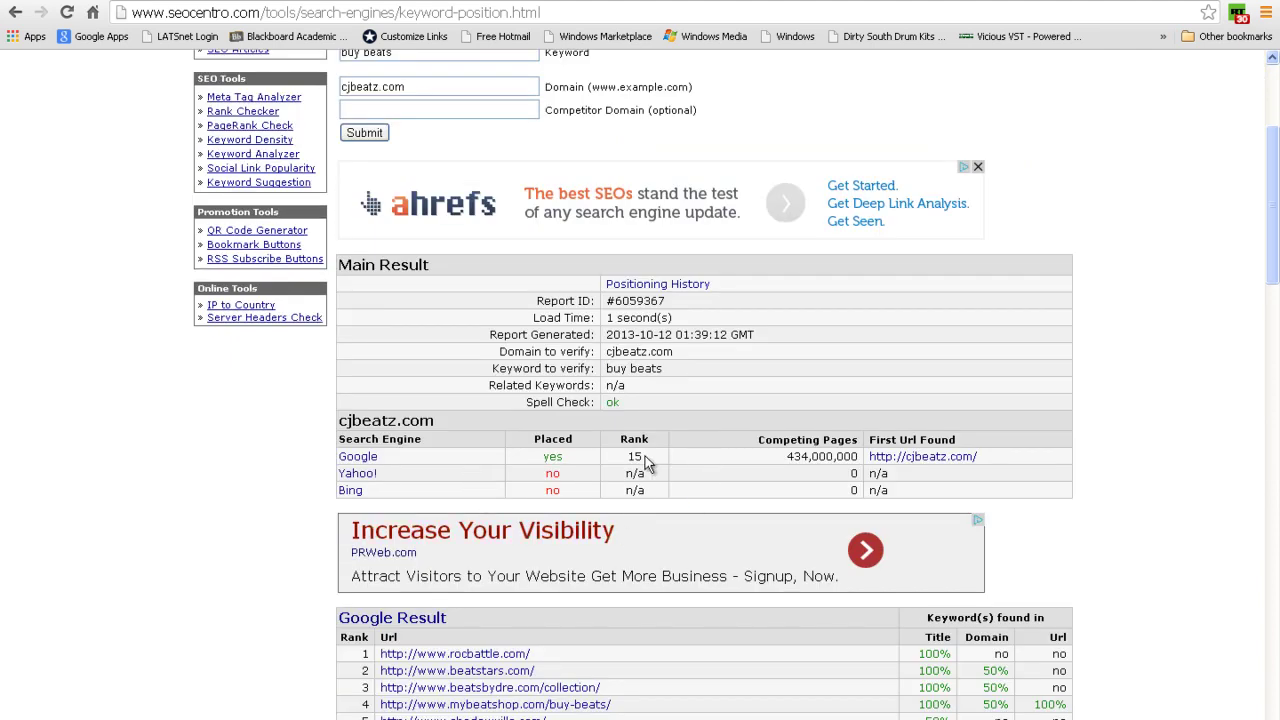
drag(645, 457, 634, 456)
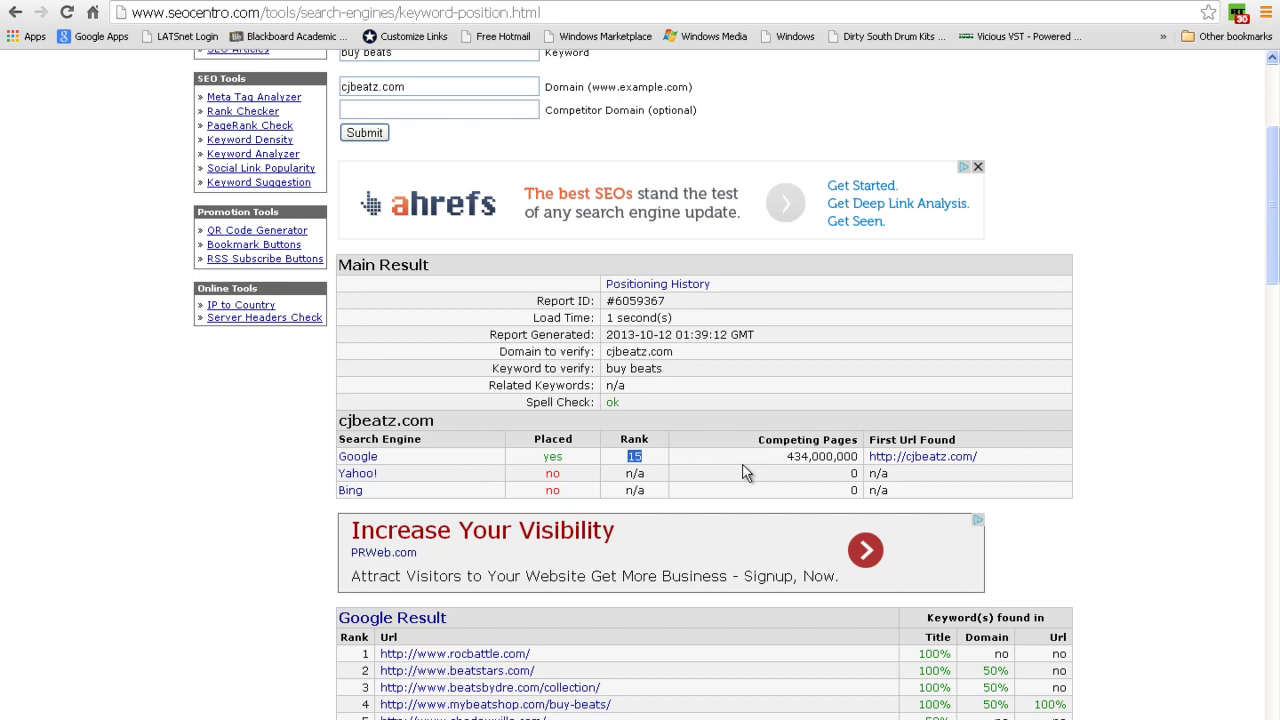